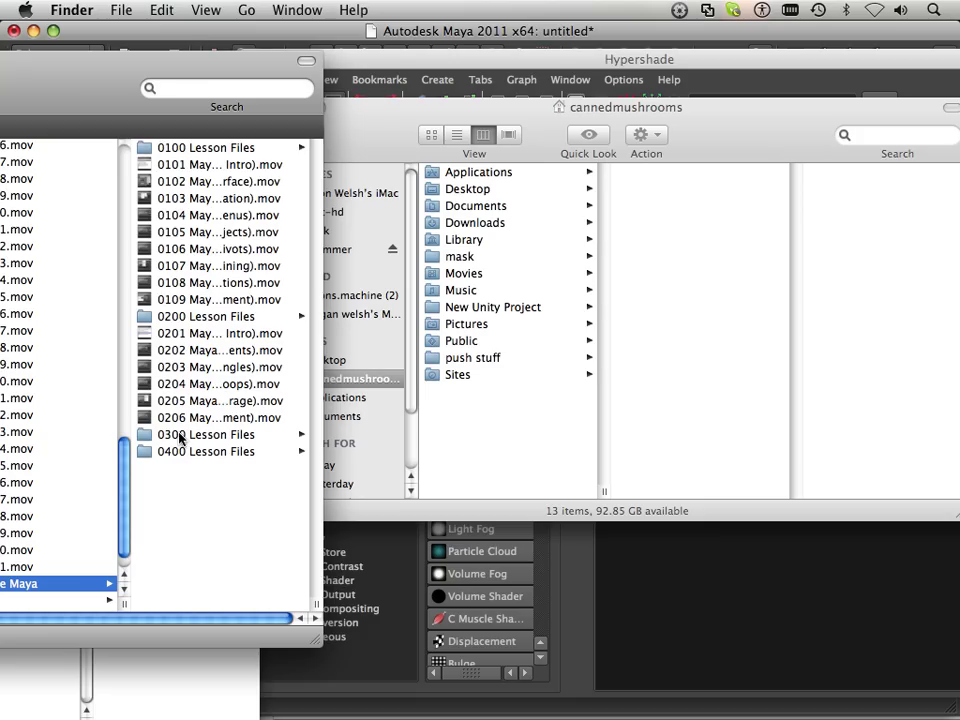
In 0300 Lesson Files, copy the x_wing folder.
left_click(180, 436)
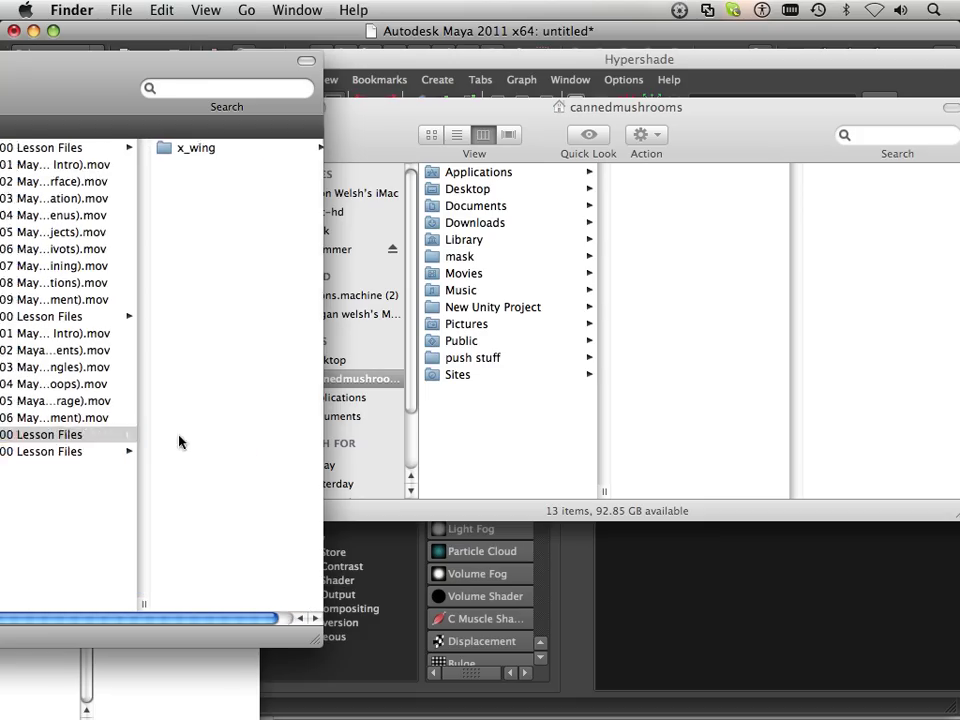
left_click(176, 148)
left_click_drag(155, 619, 82, 590)
right_click(120, 146)
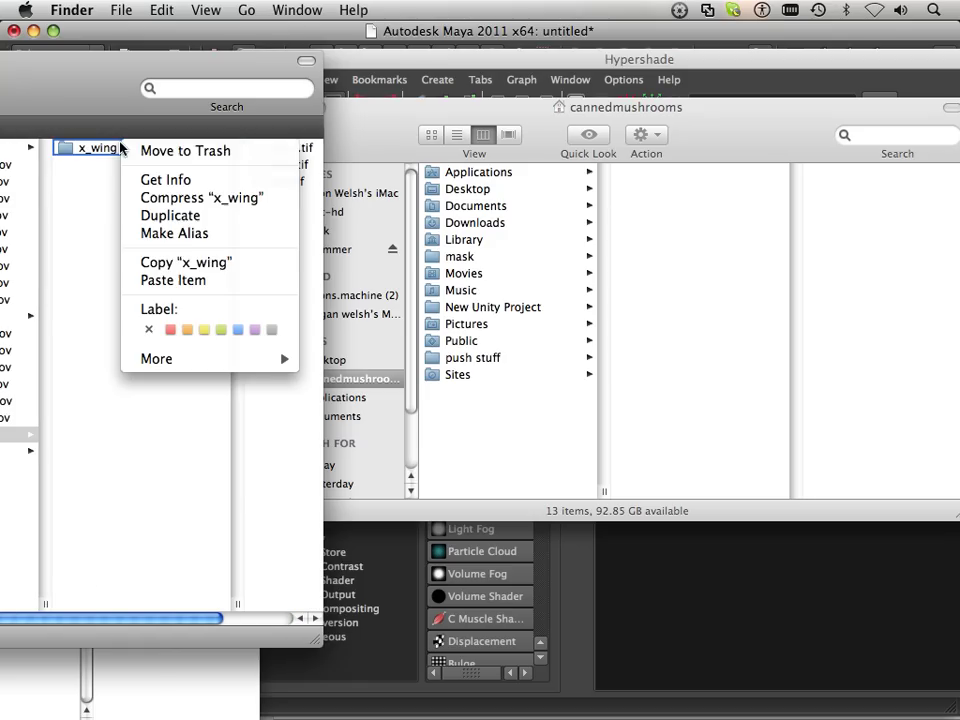
left_click(150, 260)
Paste the x_wing folder onto the Desktop and return to Maya.
left_click_drag(369, 156, 510, 170)
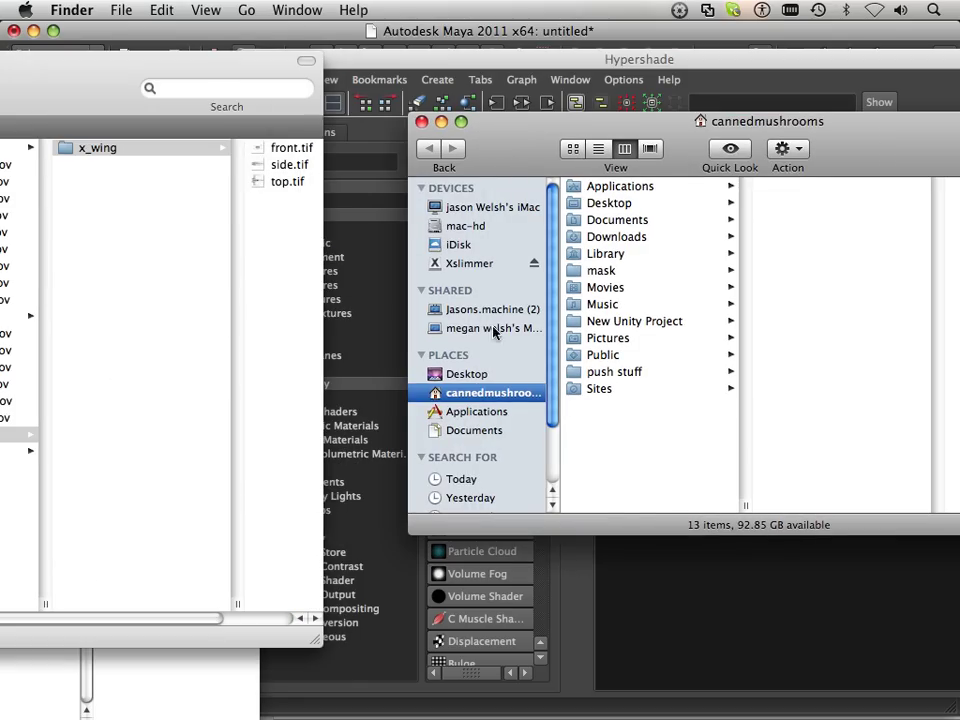
left_click(468, 374)
left_click(162, 10)
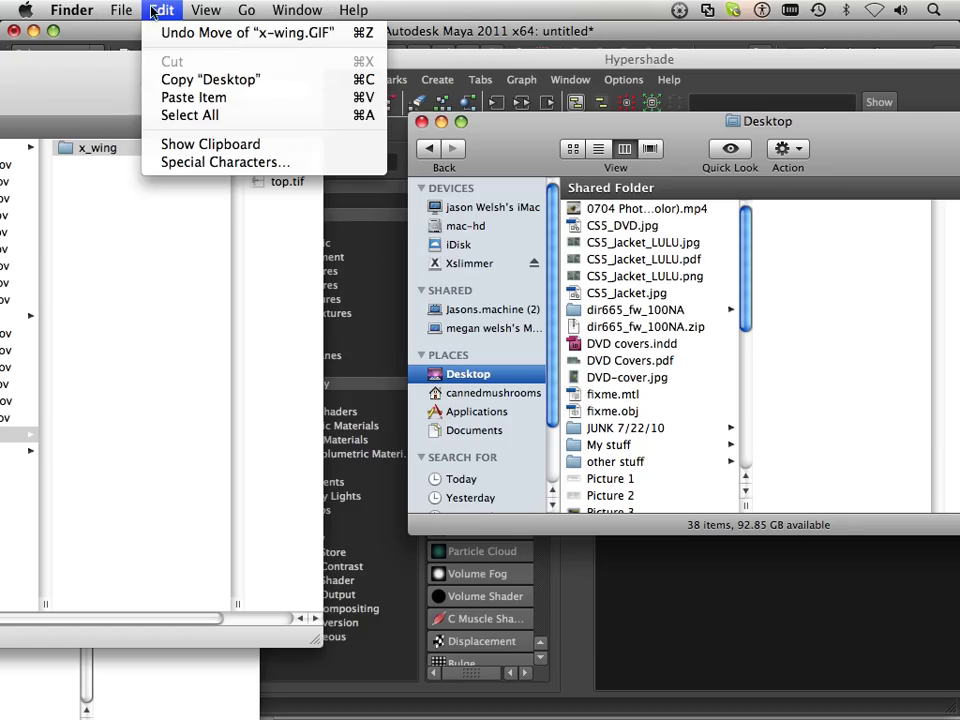
left_click(174, 98)
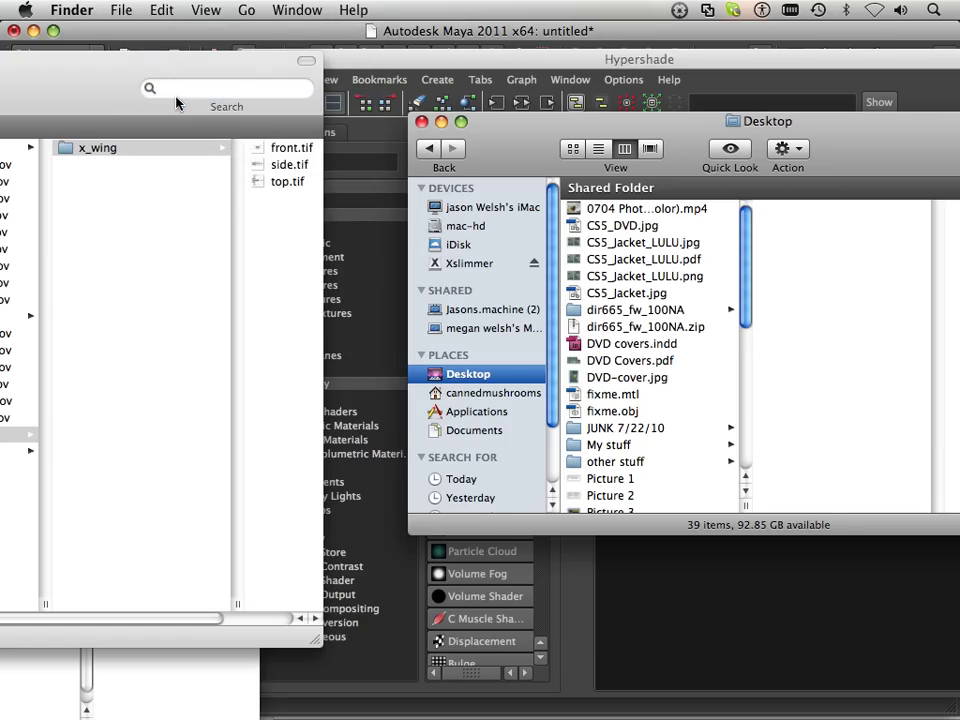
left_click(312, 38)
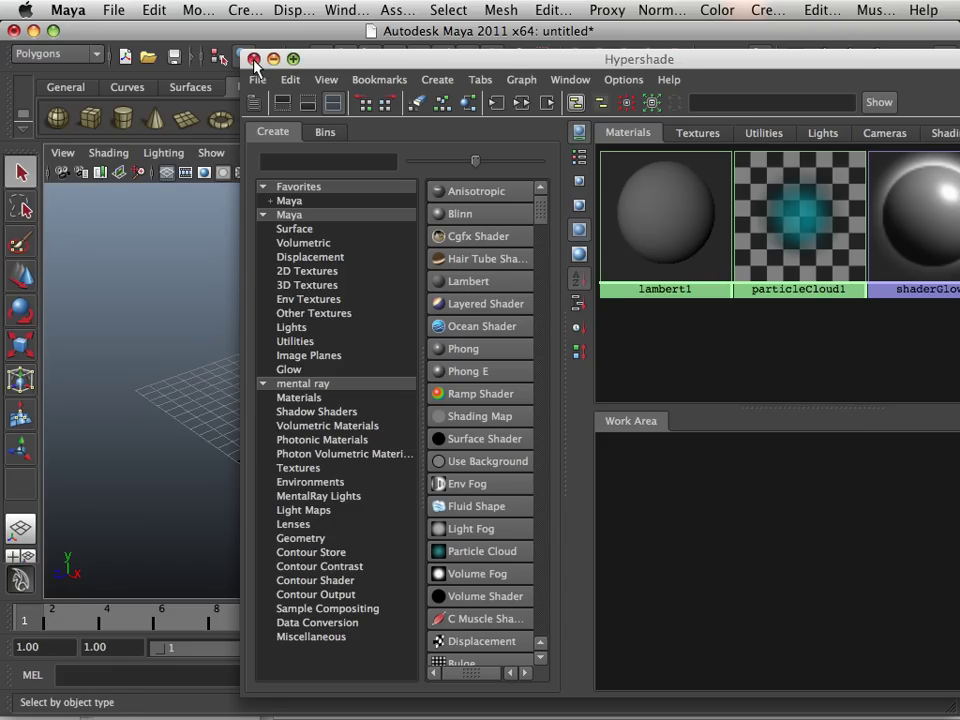
Close the Hypershade and set the Desktop's x_wing folder as the current project.
left_click(142, 27)
left_click(115, 11)
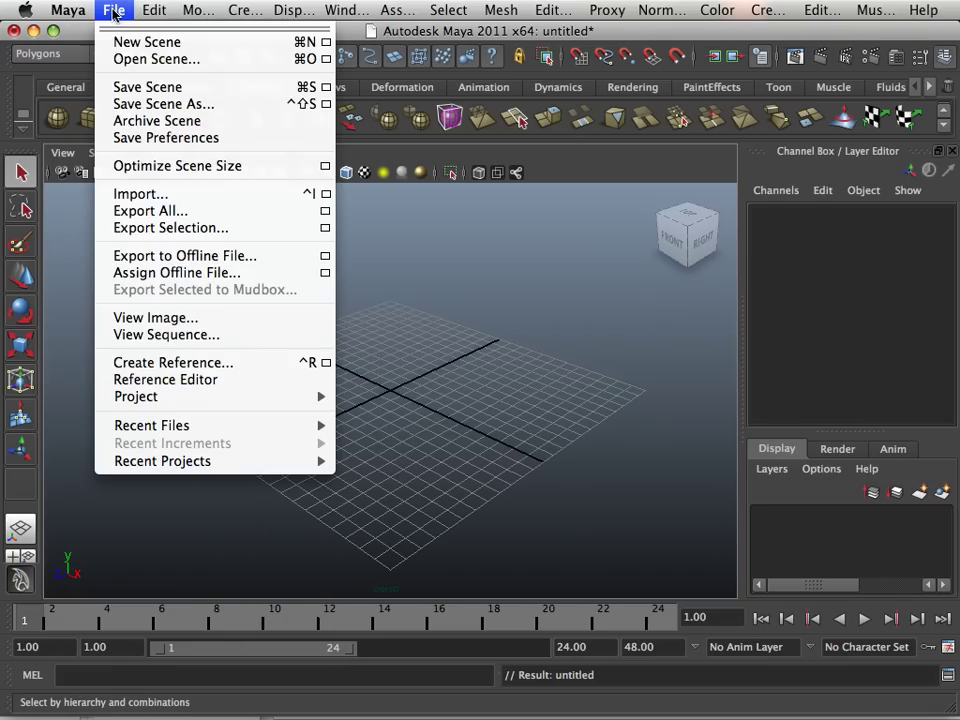
mouse_move(167, 397)
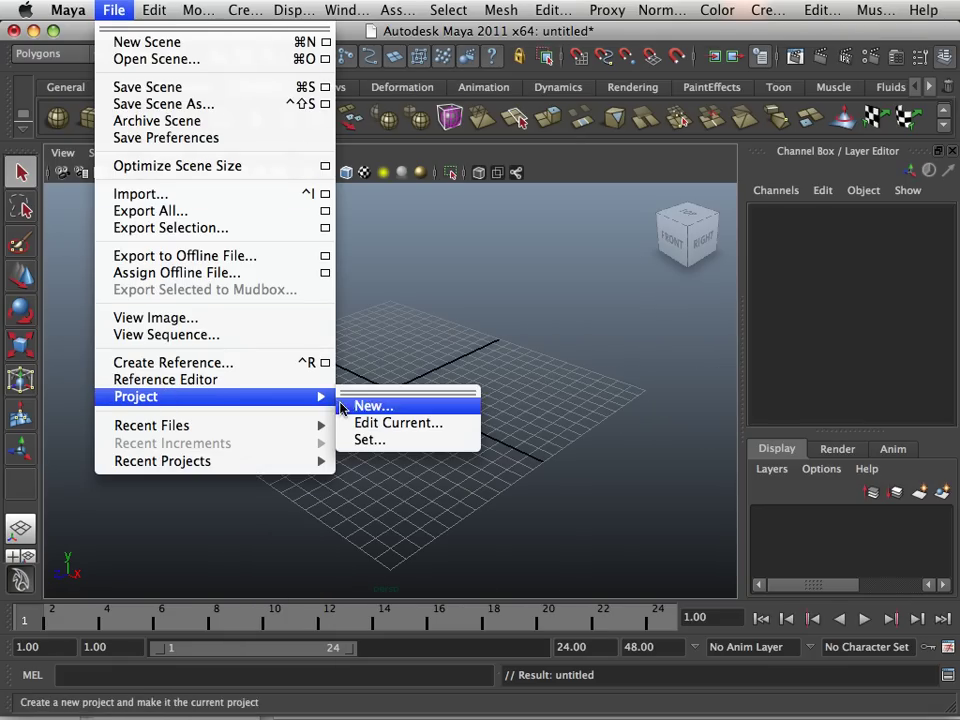
left_click(362, 437)
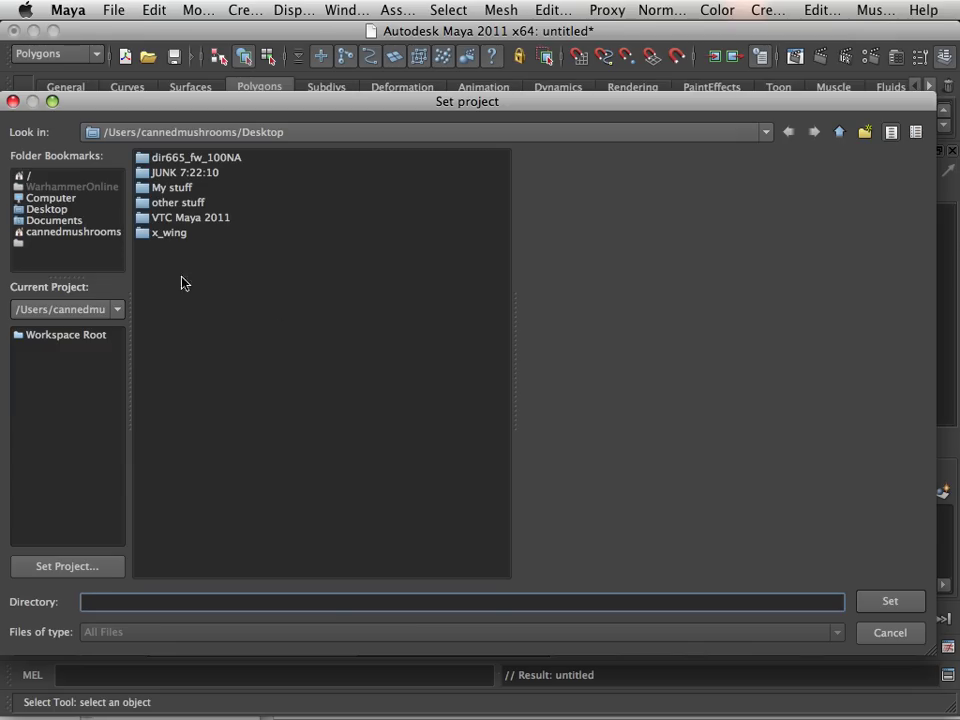
left_click(168, 233)
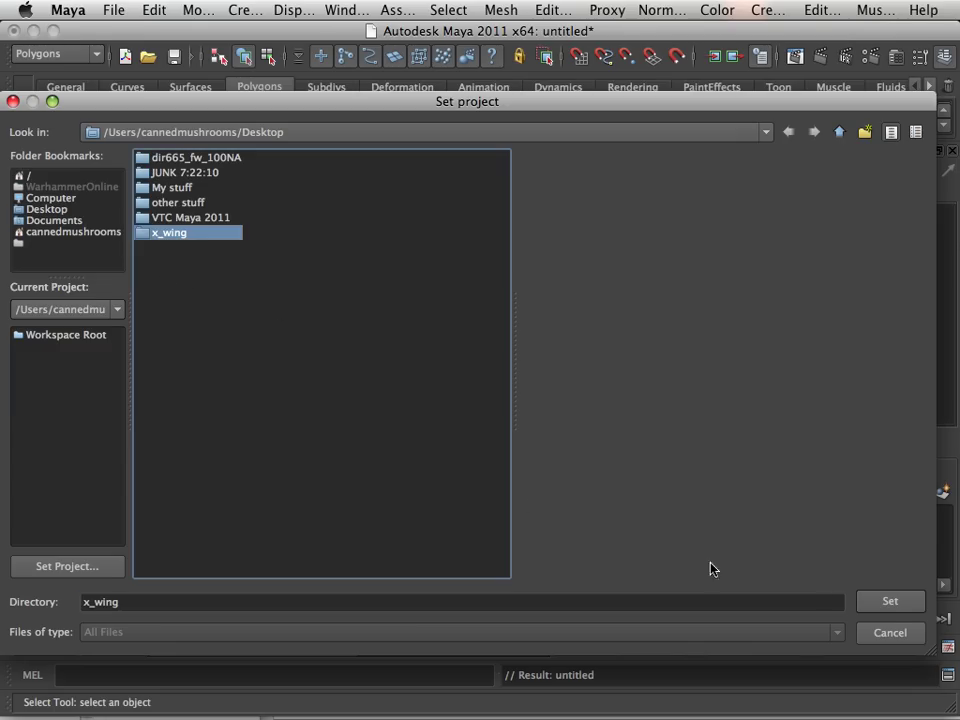
left_click(888, 608)
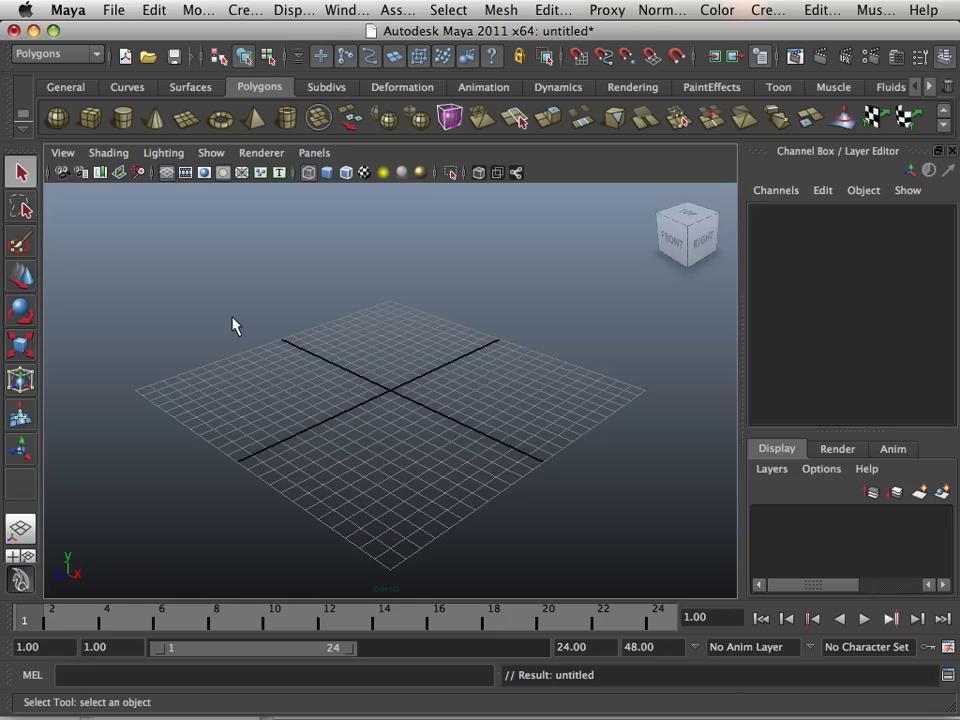
Save the empty scene under the name xwing with Save Scene As.
left_click(117, 10)
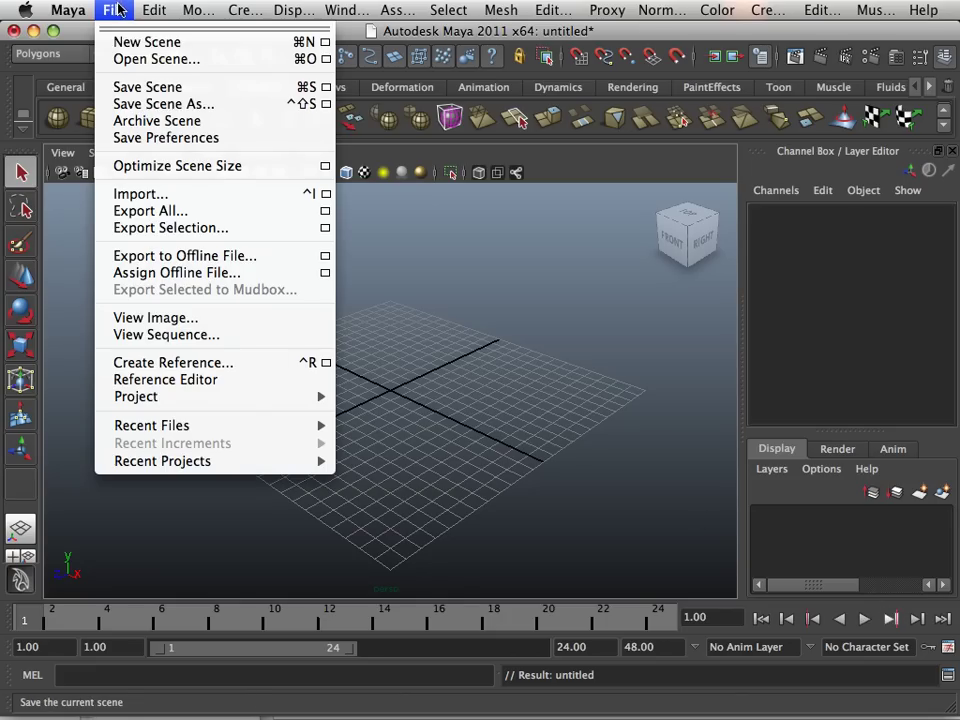
left_click(122, 106)
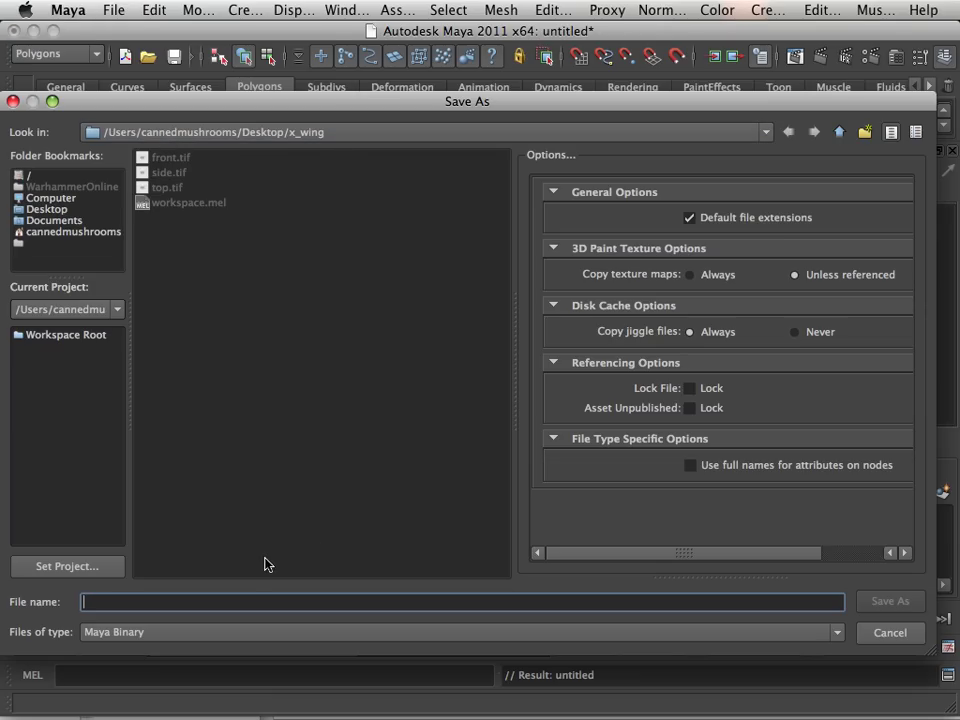
type("xwing")
key("Return")
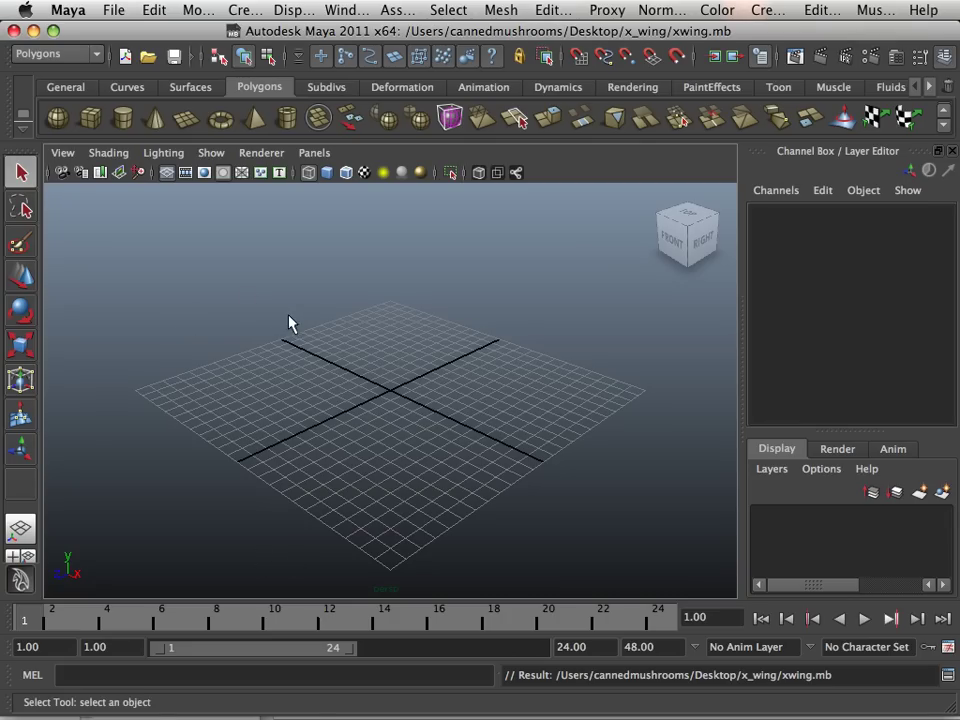
Open the Hypershade from Rendering Editors, show its Textures tab, and move it up-left.
left_click(336, 12)
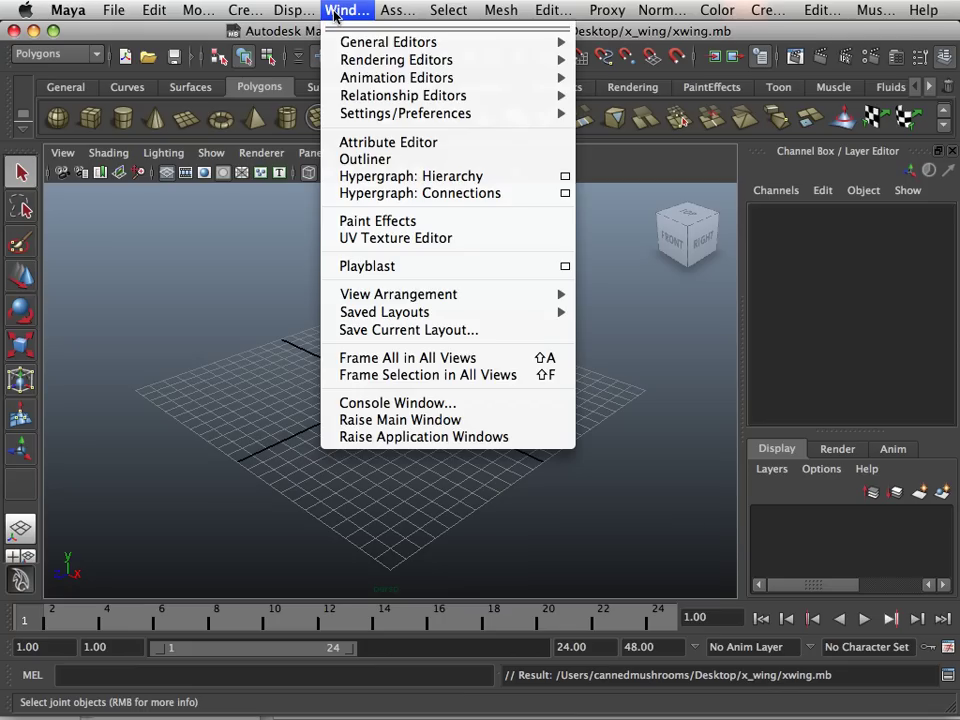
mouse_move(416, 66)
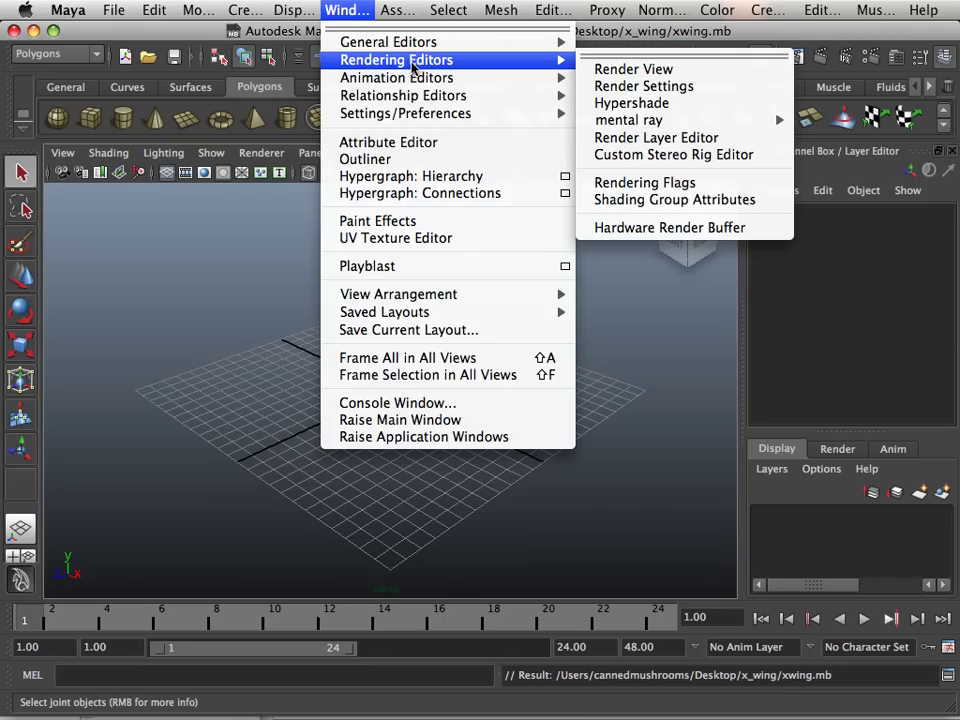
left_click(636, 103)
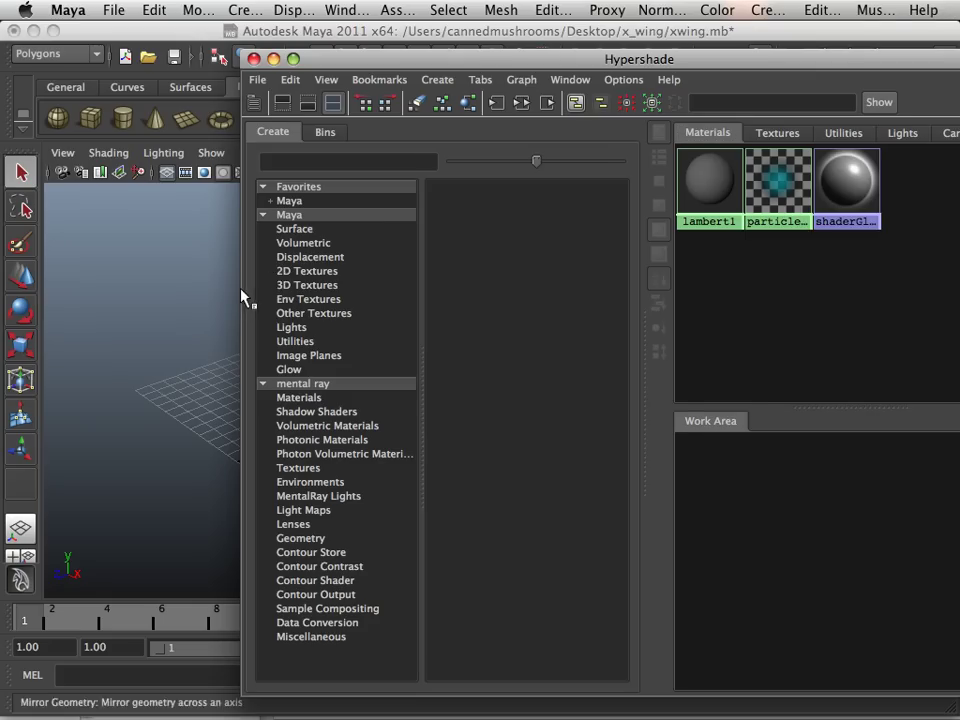
left_click(670, 134)
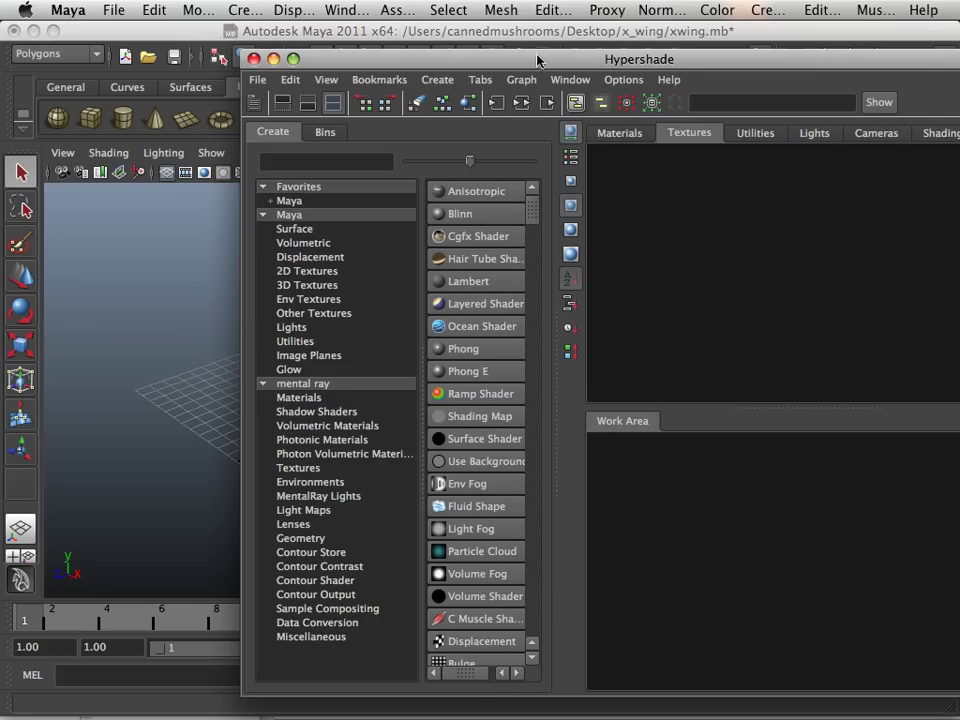
left_click_drag(700, 59, 437, 49)
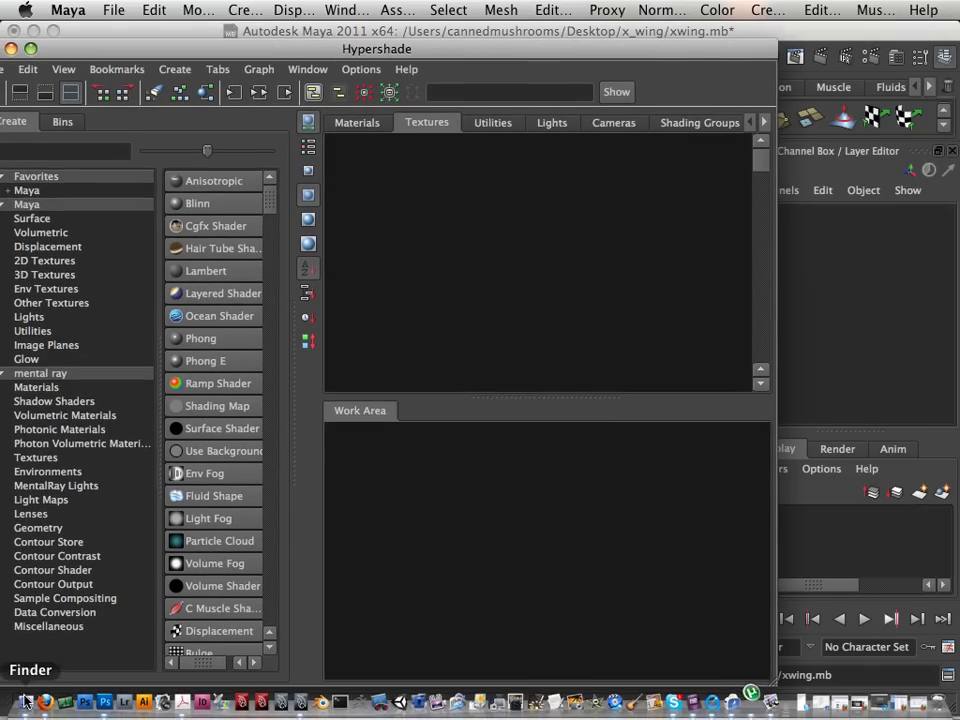
Drag front.tif, side.tif and top.tif from Desktop/x_wing into the Hypershade Textures tab.
left_click(38, 703)
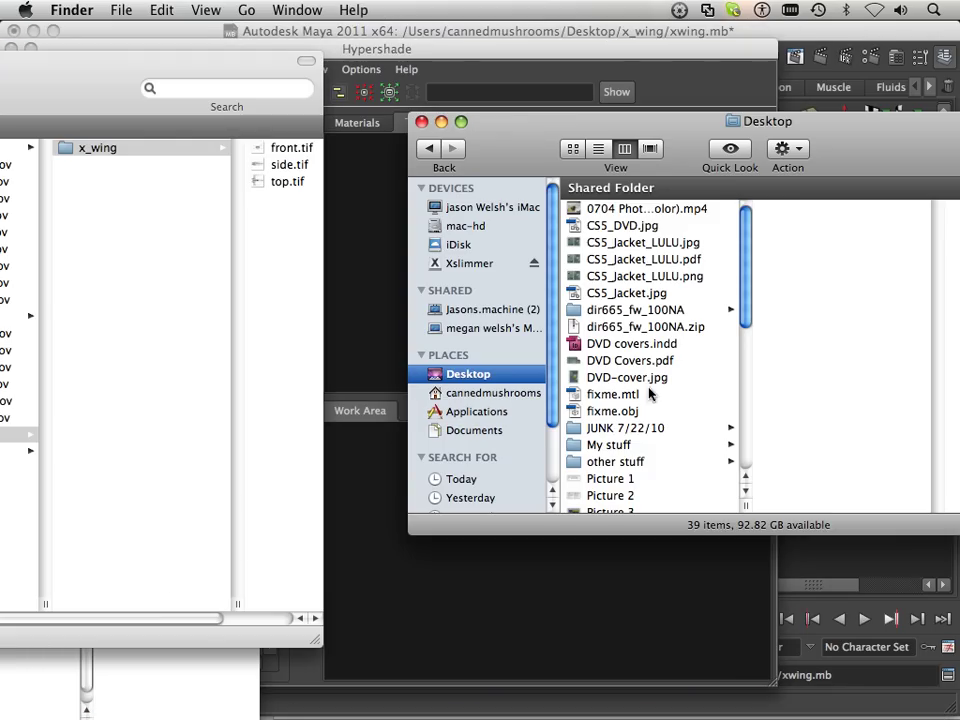
scroll(630, 405, "down", 10)
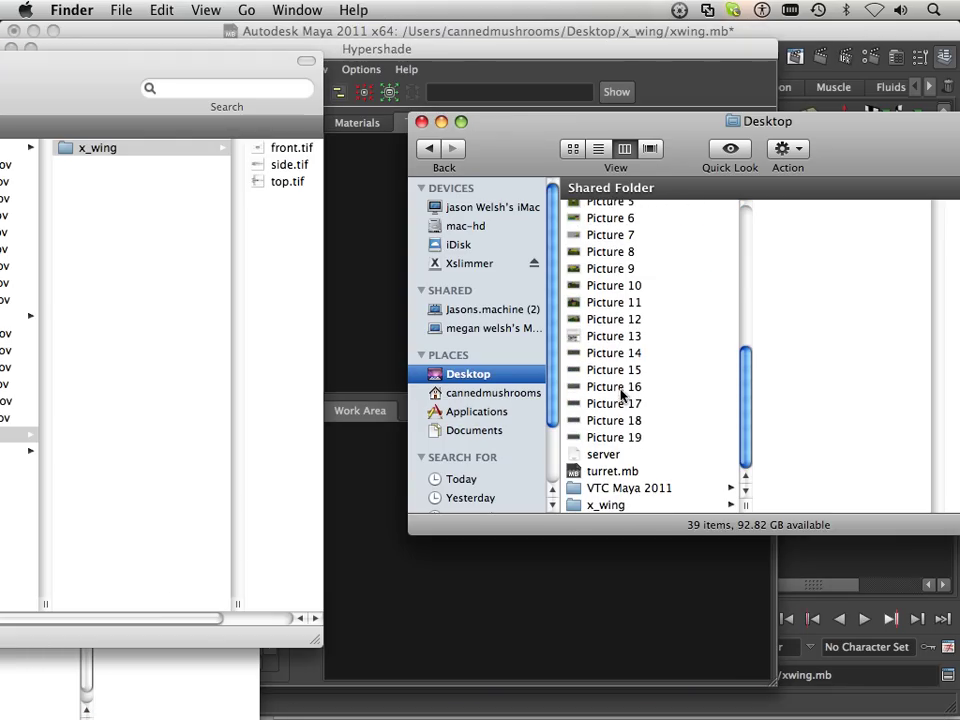
left_click(610, 506)
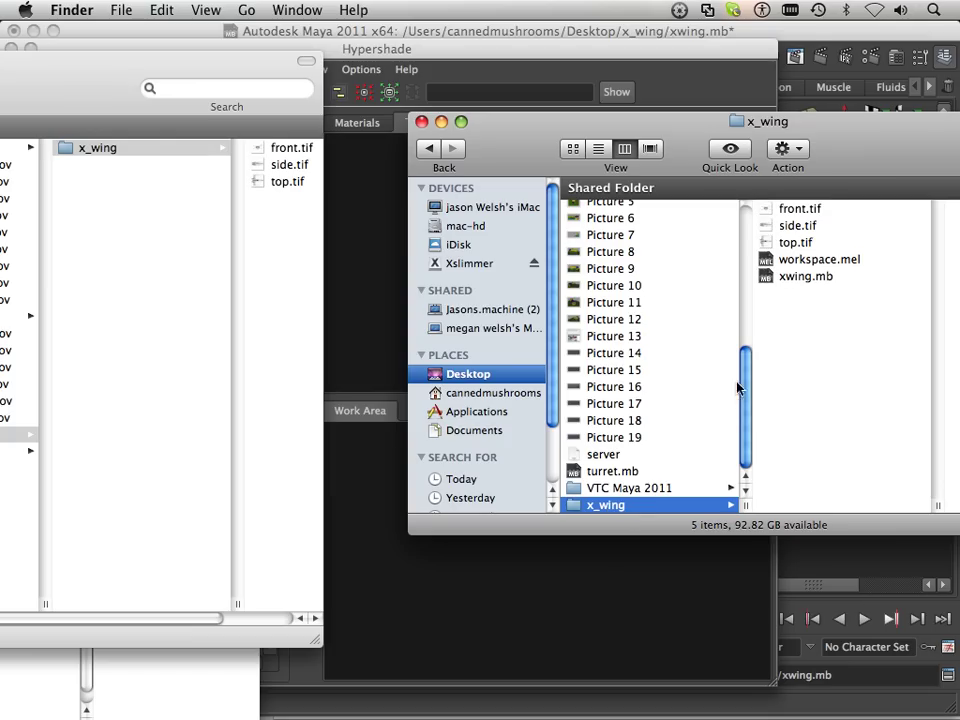
left_click(775, 208)
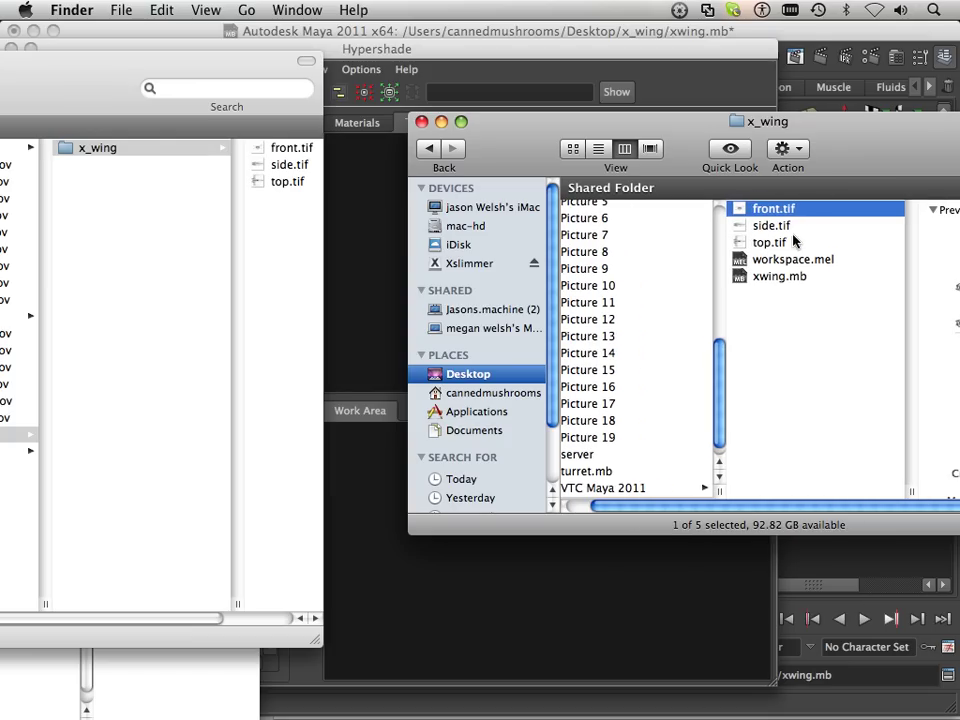
left_click(782, 244, "shift")
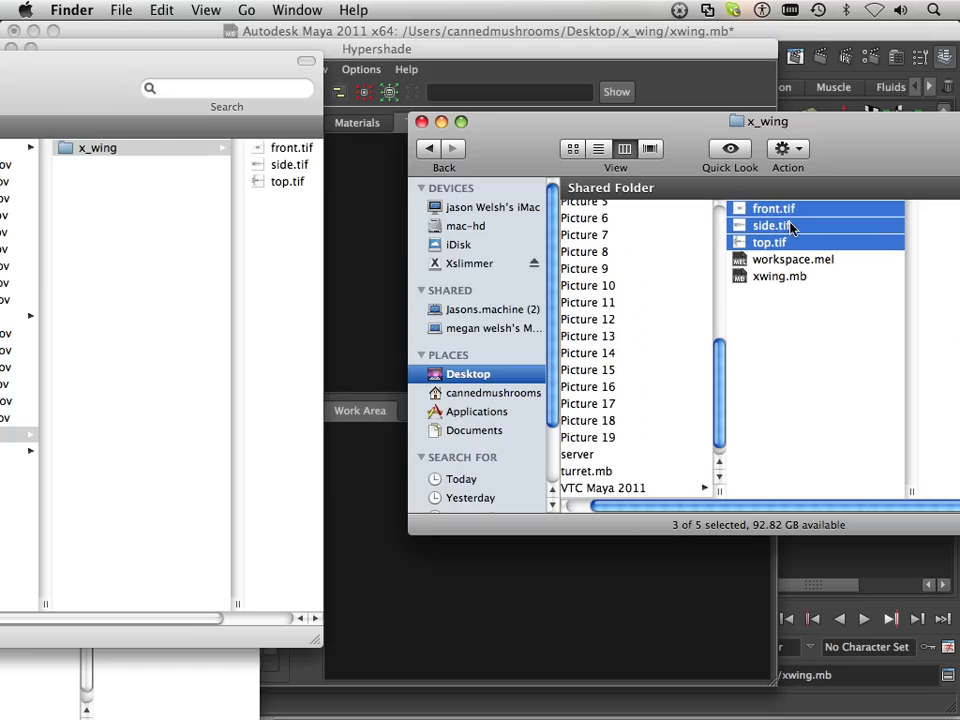
left_click_drag(680, 143, 741, 167)
left_click_drag(836, 268, 386, 127)
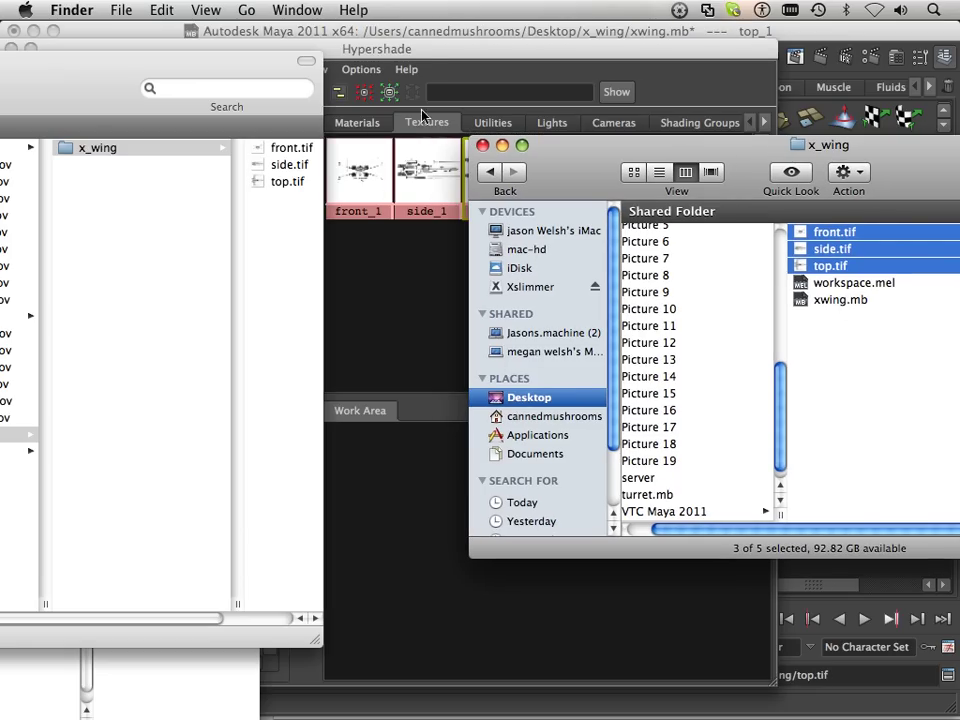
left_click(398, 52)
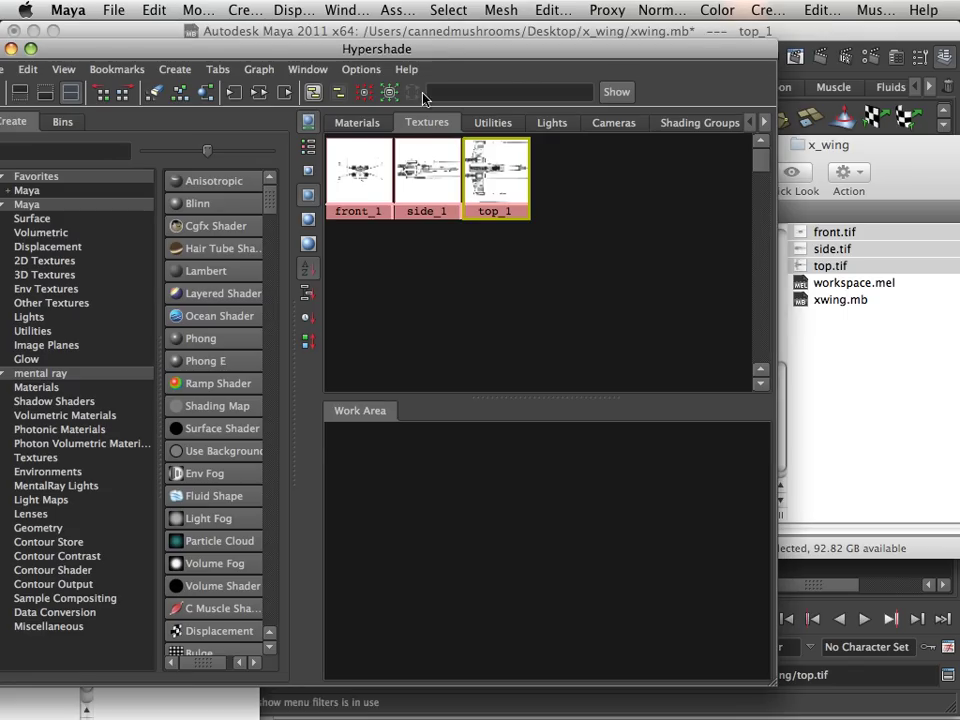
Dismiss the Window menu unused and marquee-select the front_1, side_1 and top_1 textures.
left_click(347, 10)
mouse_move(383, 62)
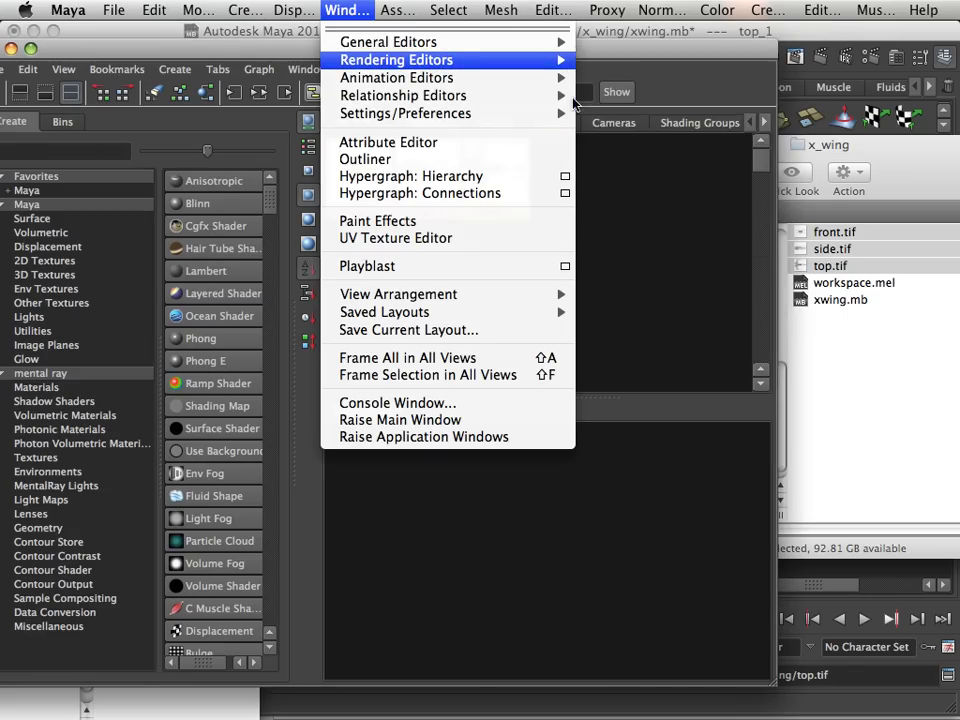
left_click(306, 80)
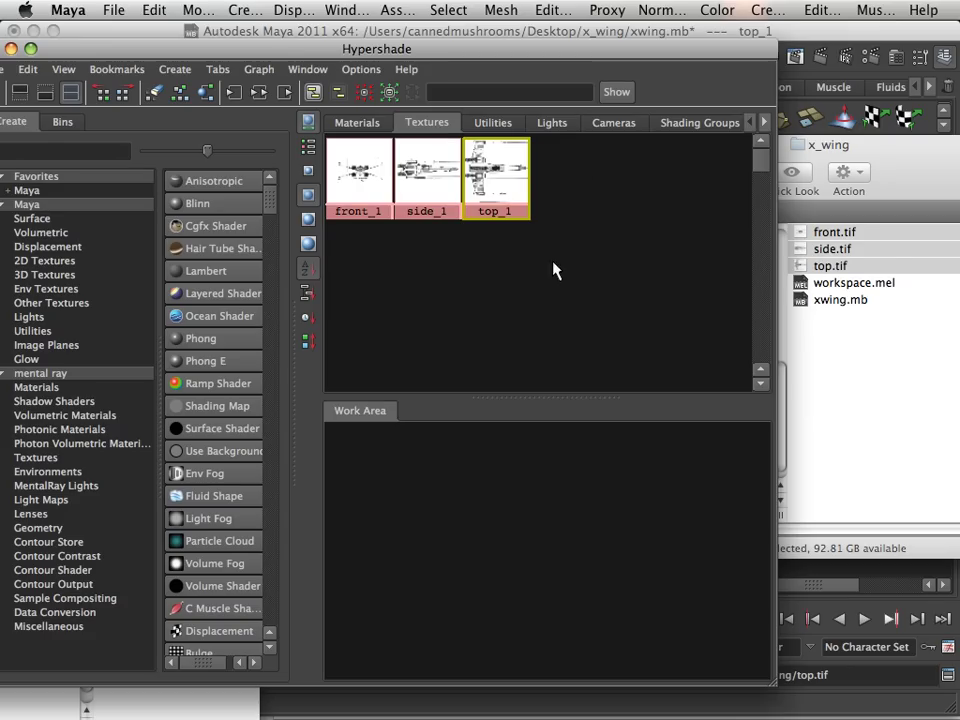
left_click_drag(519, 250, 273, 122)
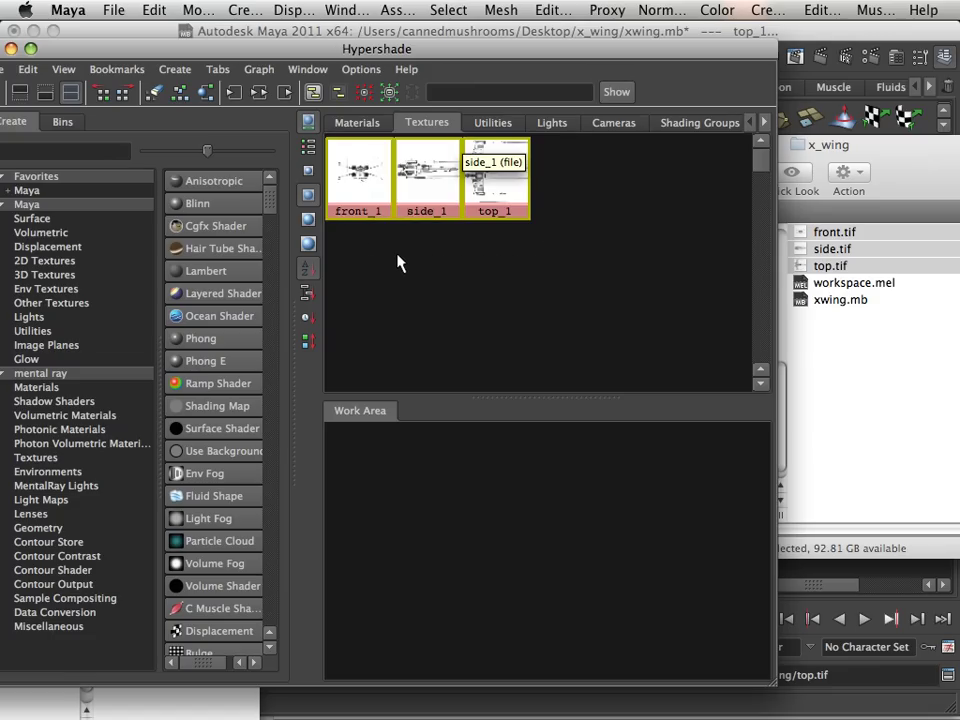
Create three new Lambert materials.
left_click(220, 274)
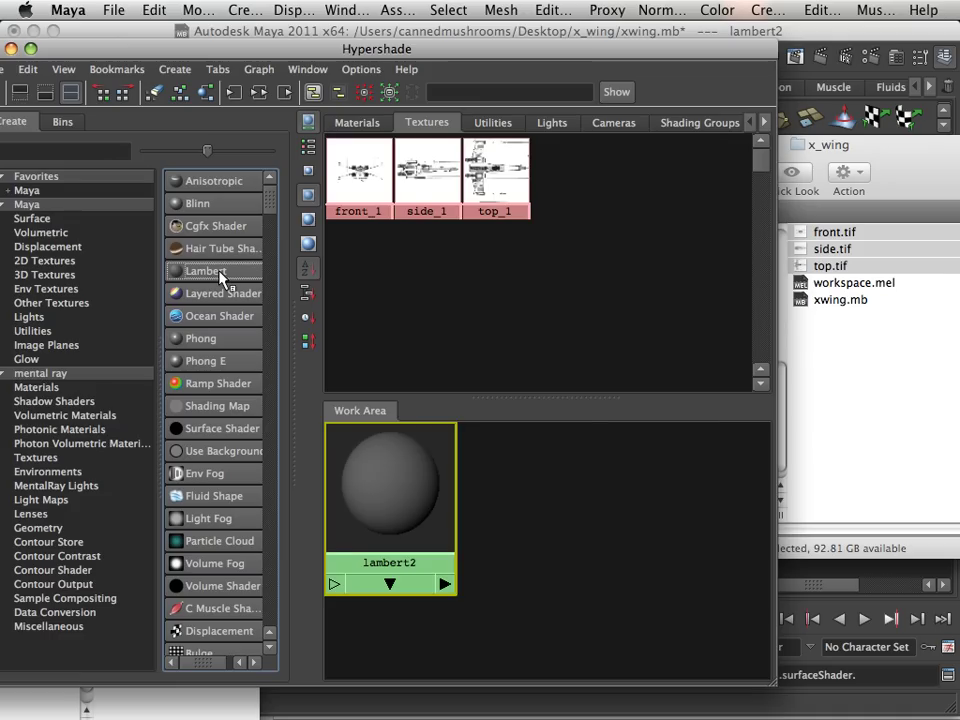
left_click(220, 274)
left_click(220, 274)
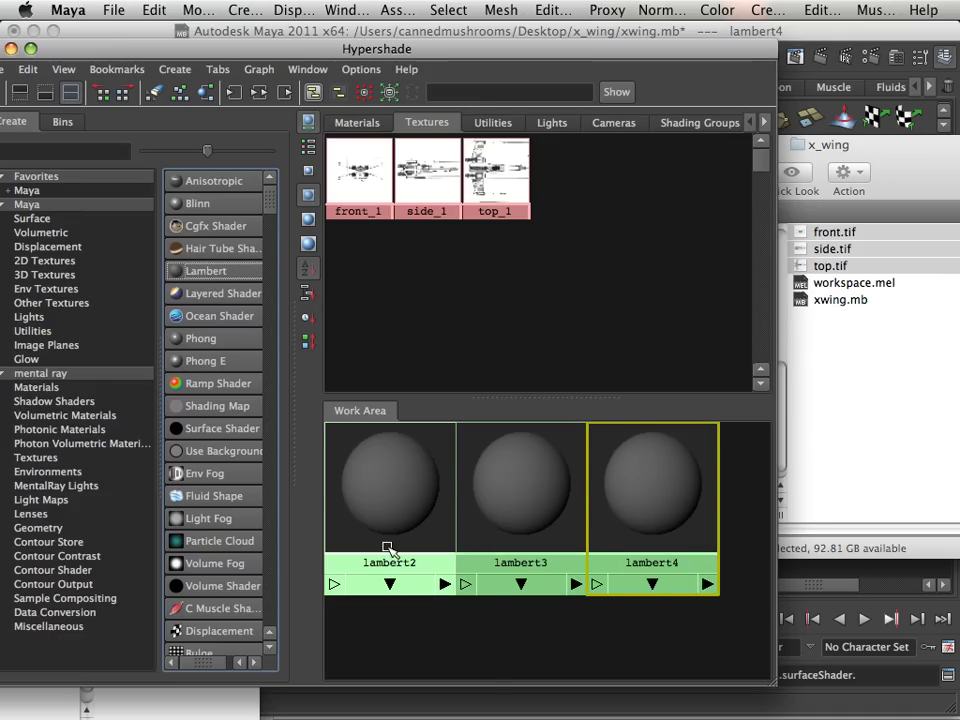
Rename lambert2 to Top and graph only lambert3's network in the work area.
right_click_drag(388, 550, 390, 643)
type("Top")
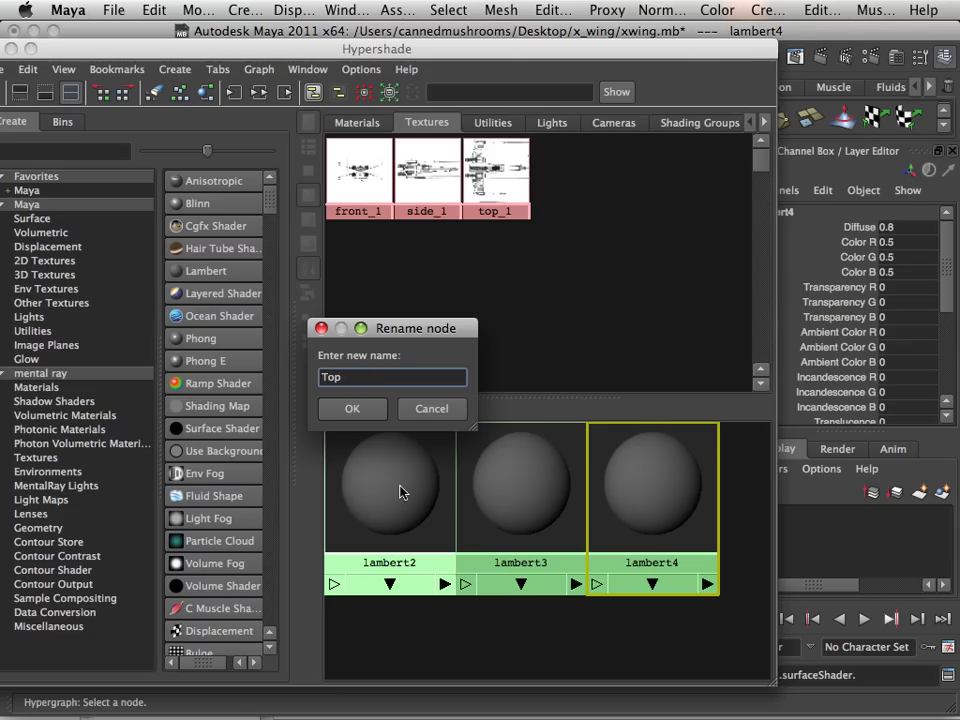
key("Return")
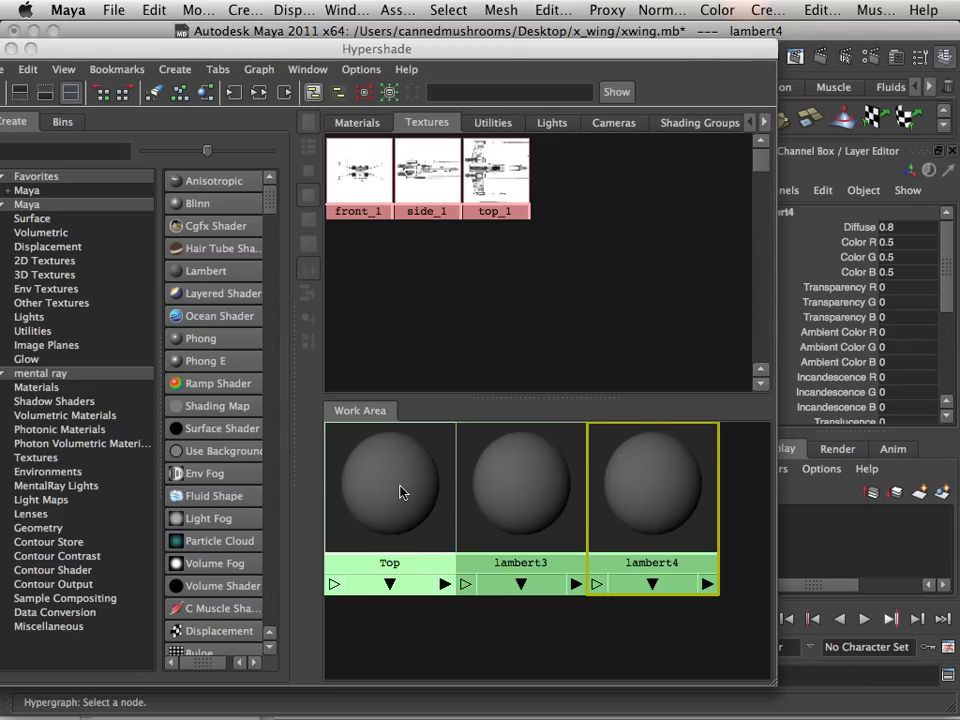
left_click(499, 512)
right_click_drag(499, 512, 505, 517)
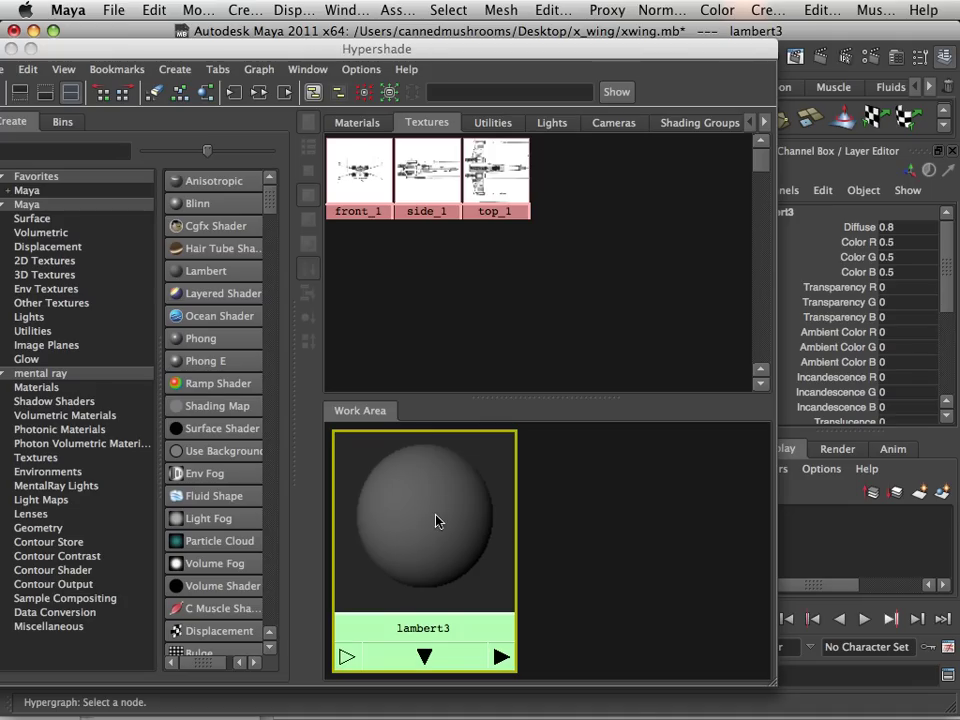
In the Materials tab, begin renaming lambert1 twice but cancel, keeping its default name.
left_click(362, 124)
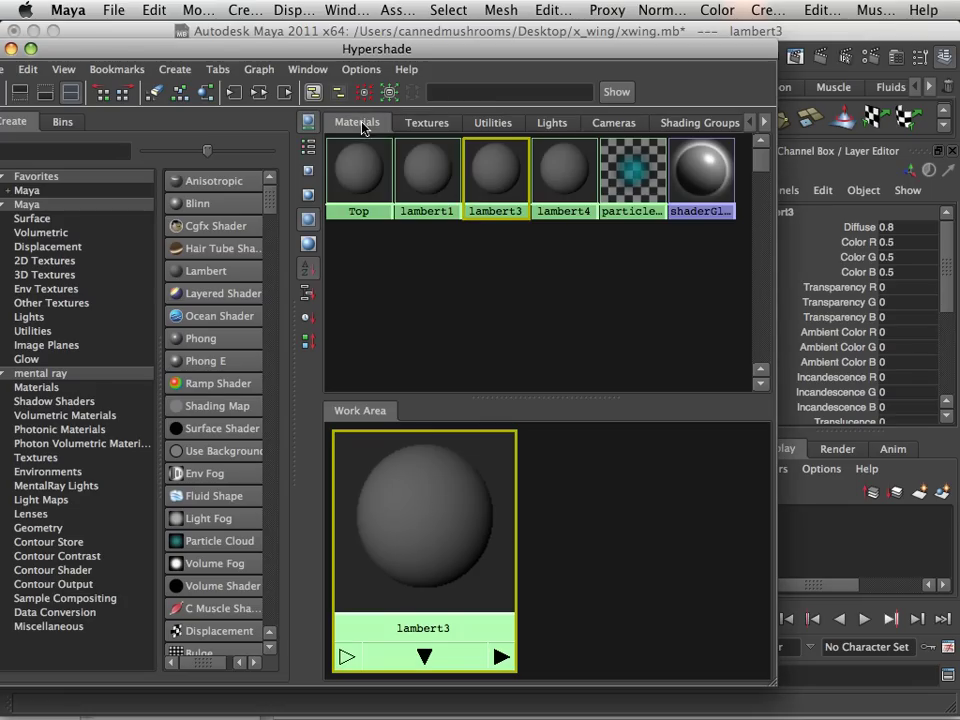
left_click(425, 178)
right_click(425, 181)
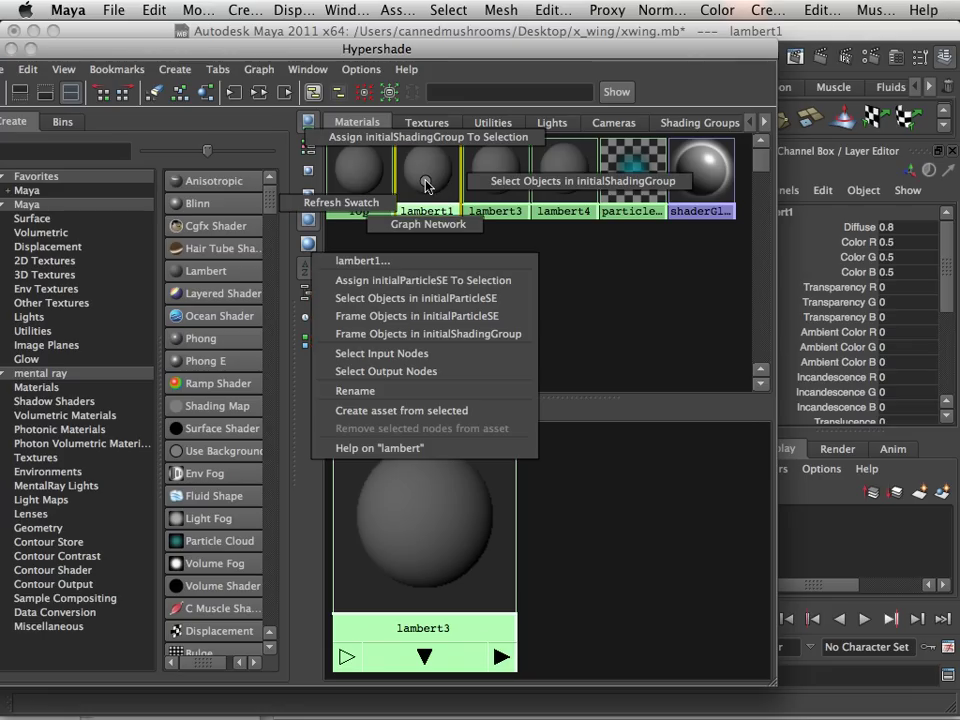
left_click(355, 391)
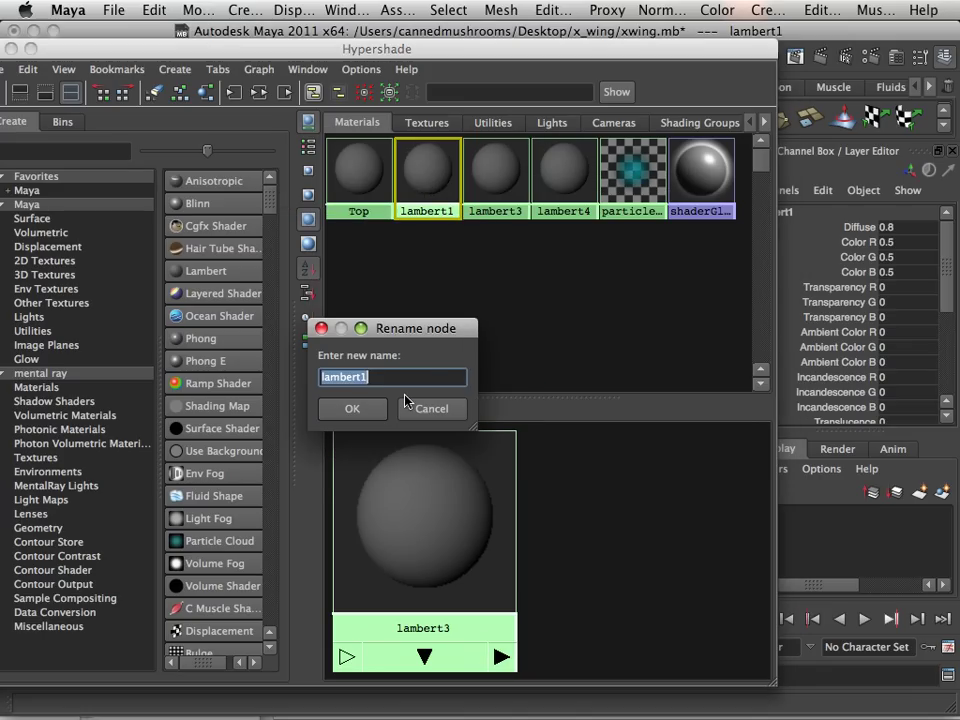
type("Side")
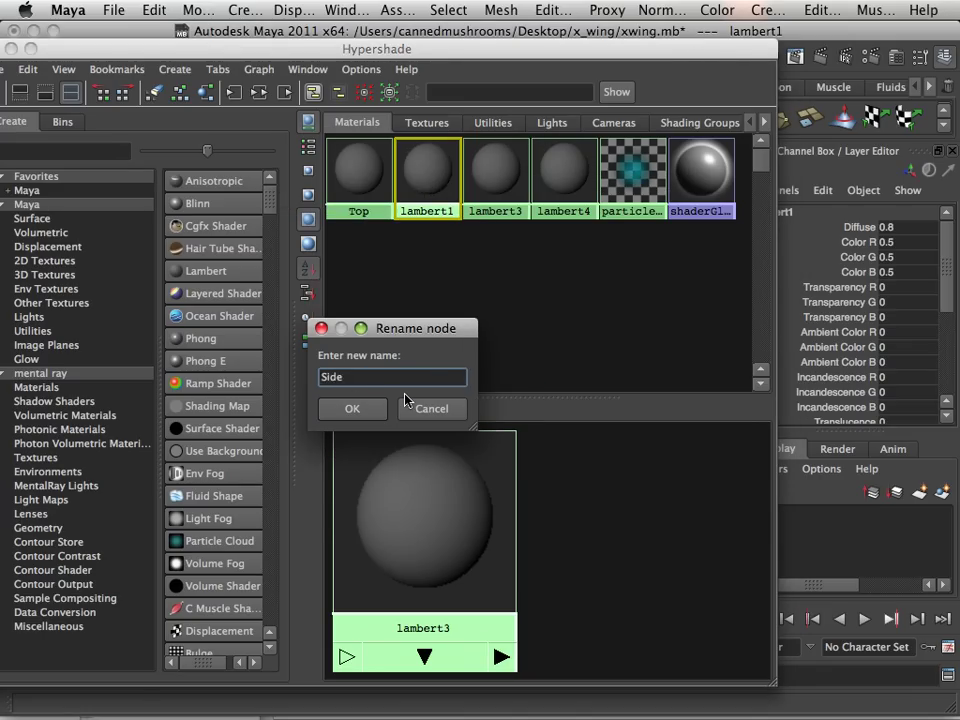
left_click(405, 400)
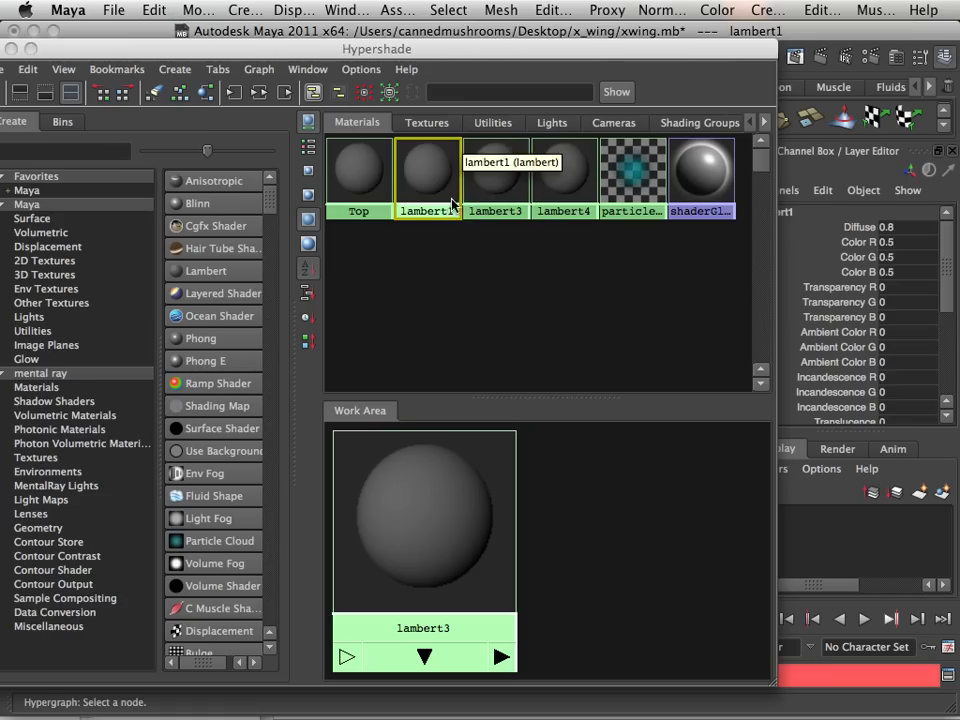
right_click_drag(440, 202, 430, 413)
type("Sl")
left_click(434, 408)
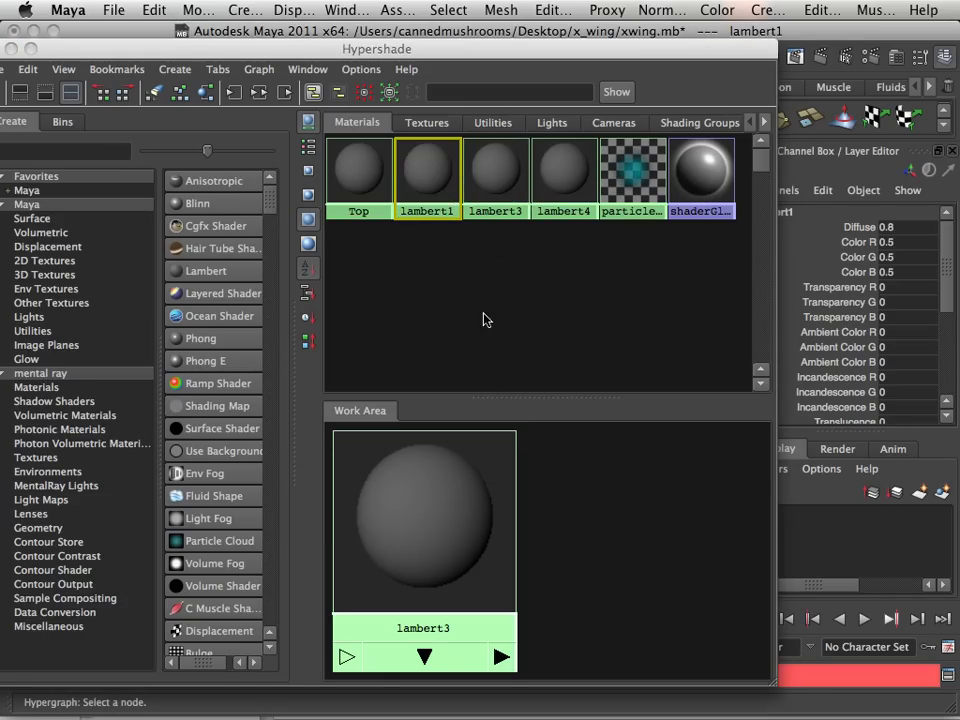
Rename the lambert3 material to Side.
left_click(493, 212)
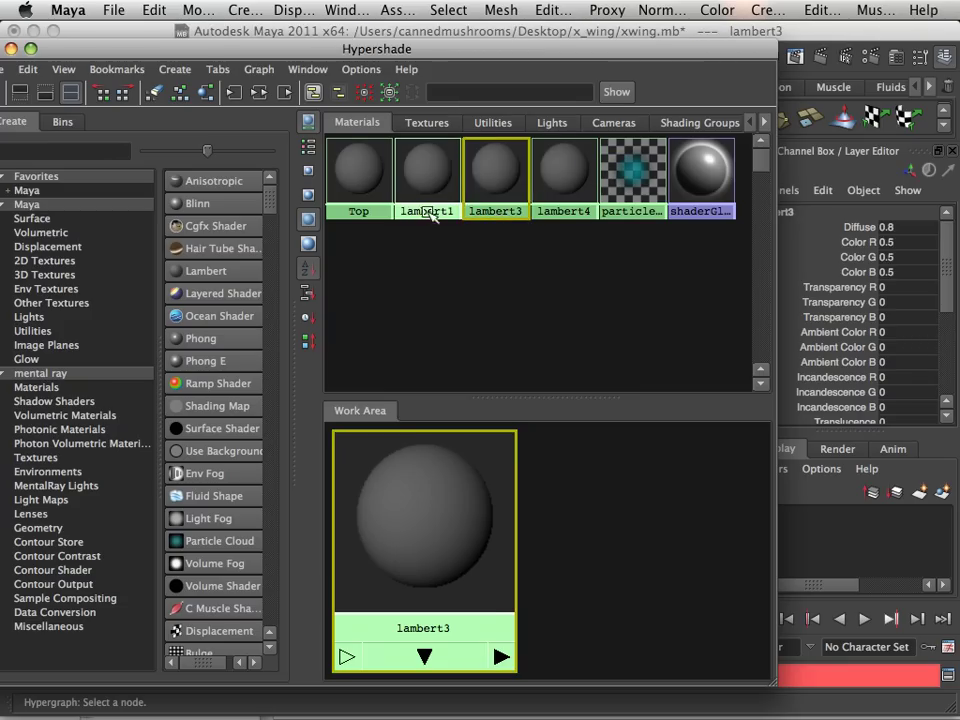
right_click(478, 206)
left_click(454, 380)
type("Side")
key("Return")
Rename the lambert4 material to Front.
left_click(568, 206)
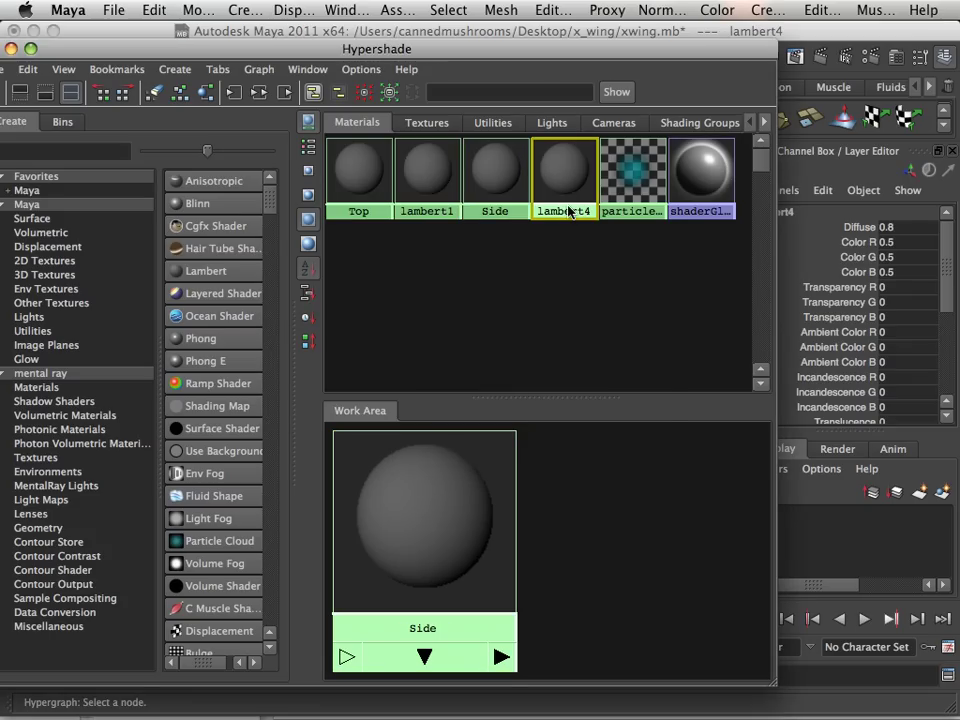
right_click(568, 205)
left_click(504, 382)
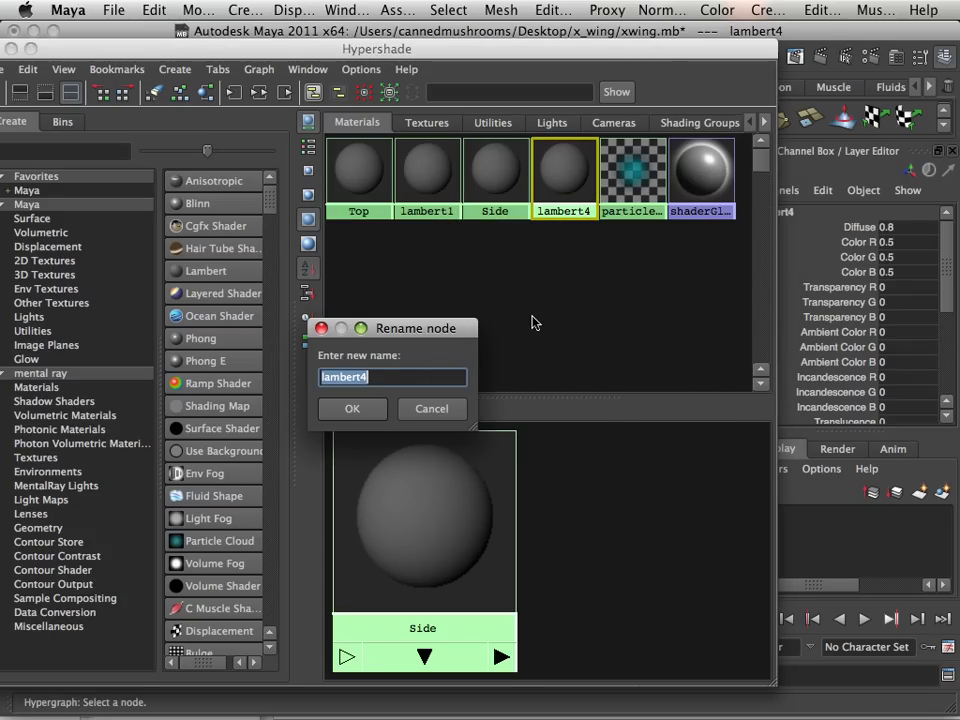
type("Front")
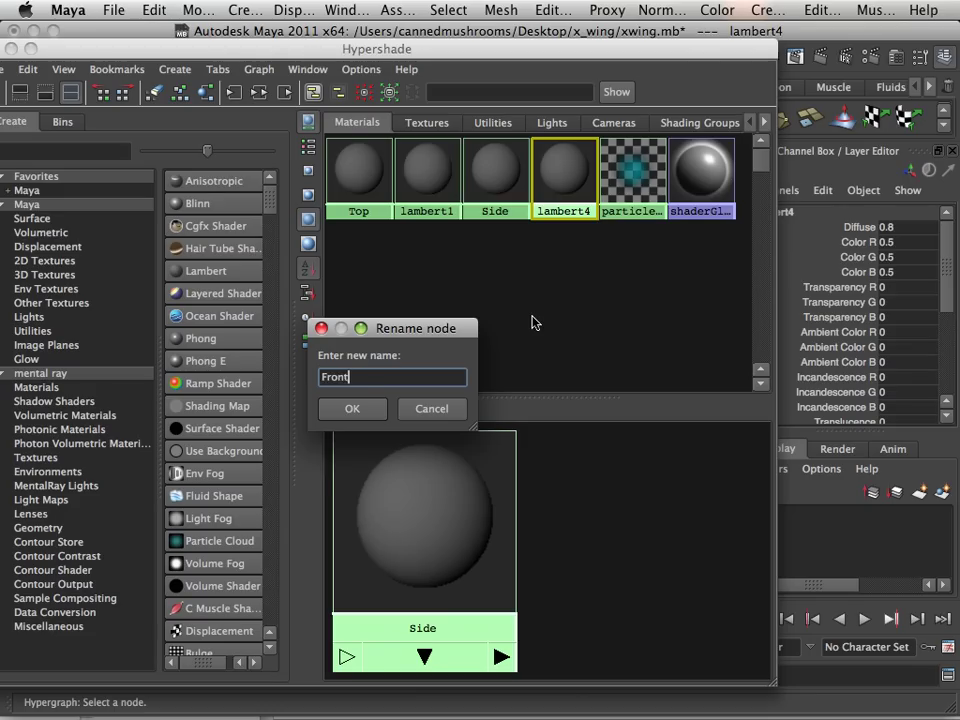
key("Return")
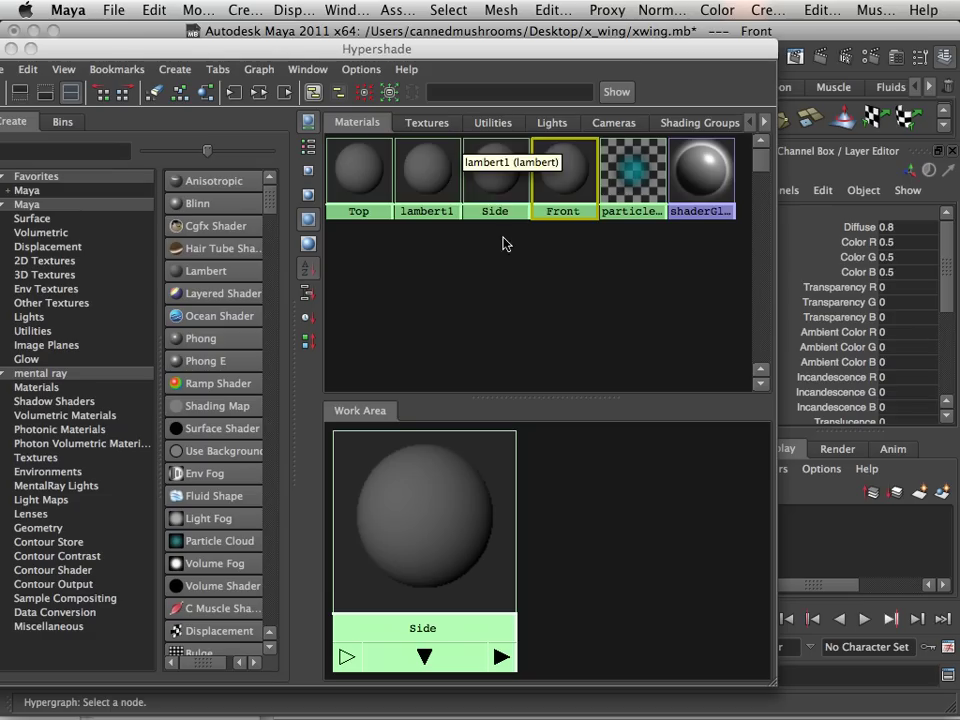
Drag the Top, Side and Front materials into the work area beside each other.
left_click(424, 122)
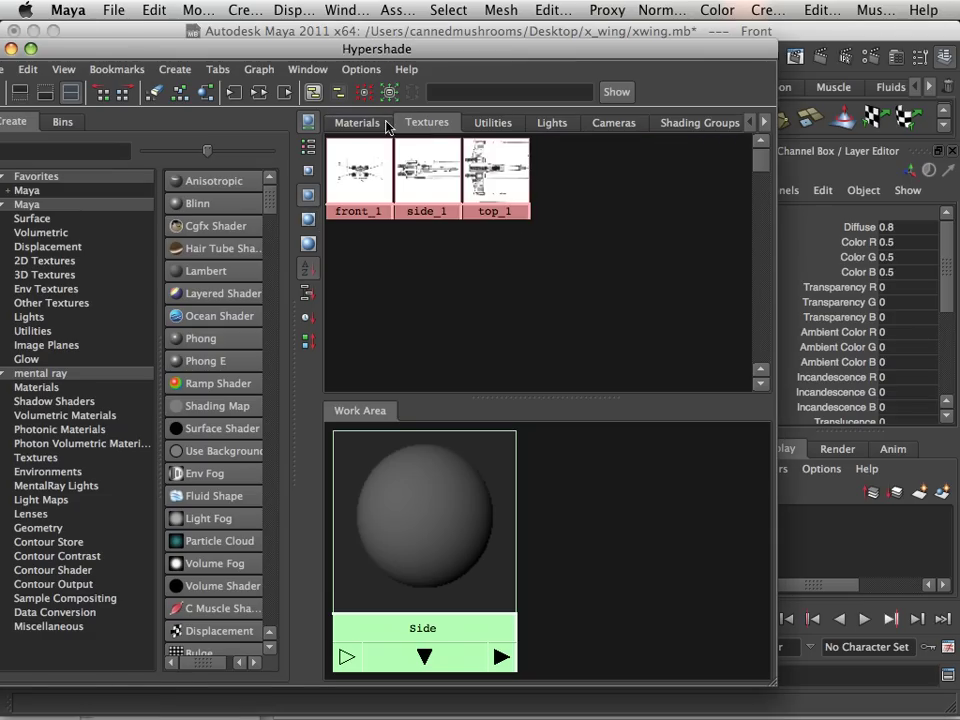
left_click(377, 124)
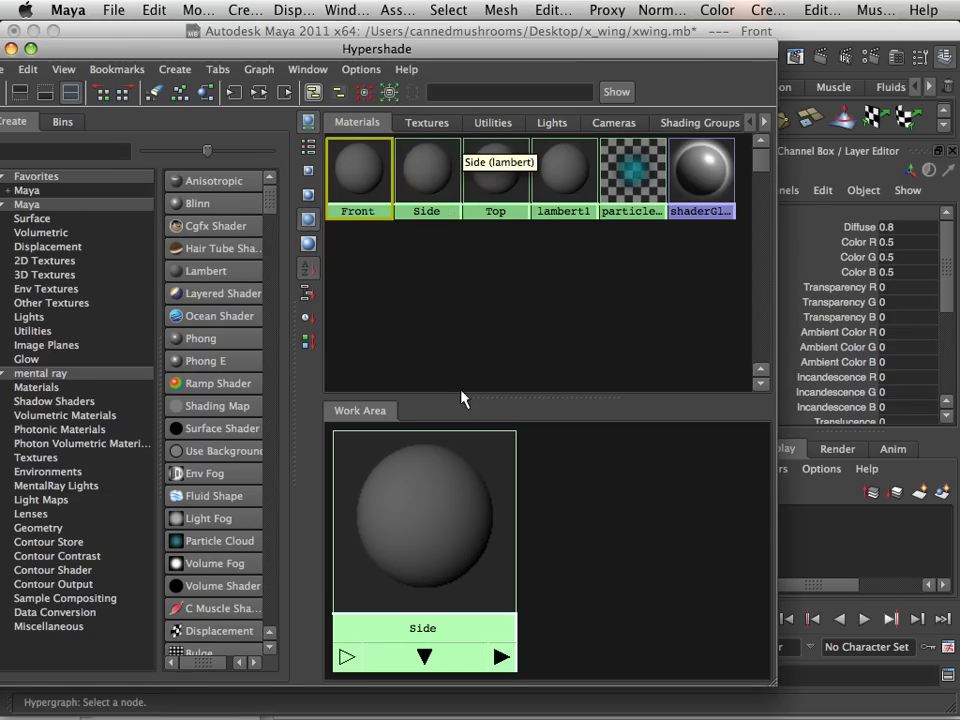
scroll(545, 580, "down", 4)
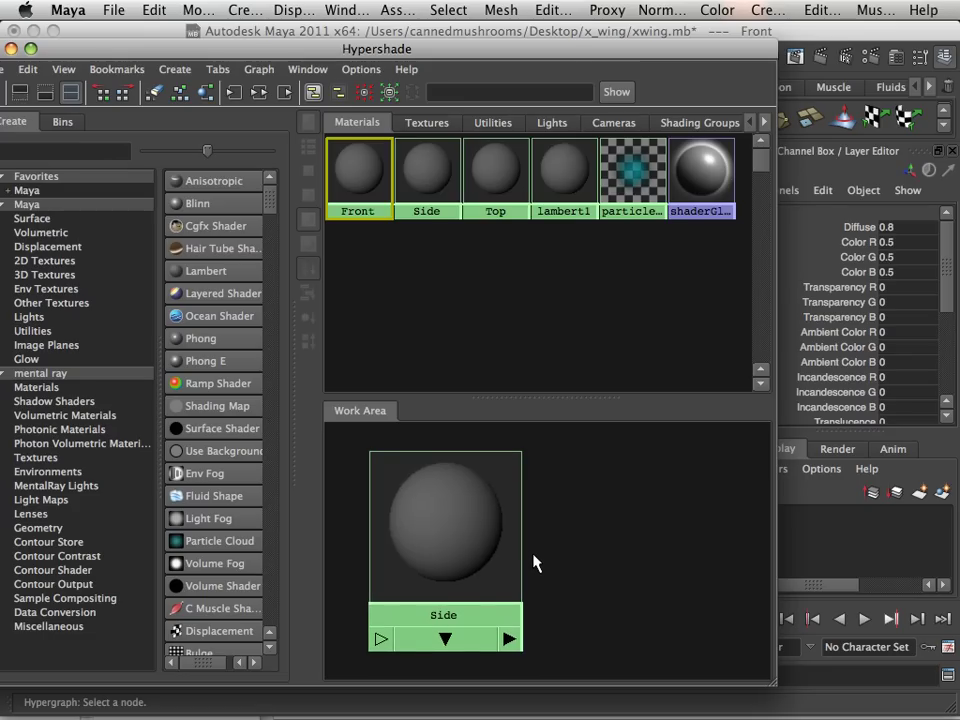
scroll(535, 563, "down", 5)
scroll(565, 563, "down", 1)
middle_click_drag(568, 559, 517, 555, "alt")
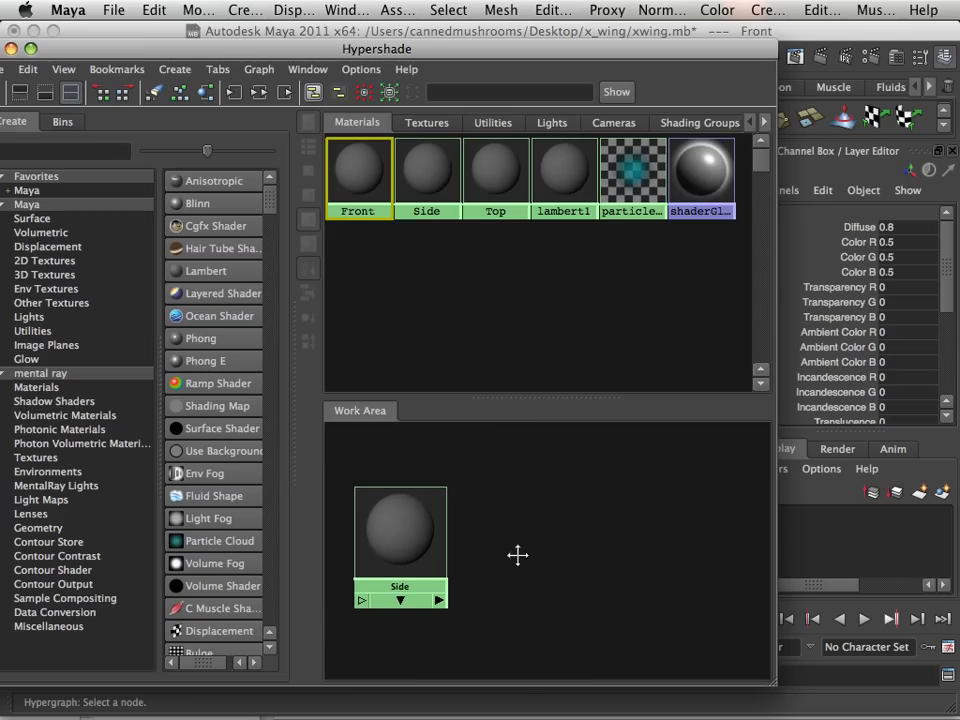
middle_click_drag(493, 163, 605, 551)
middle_click_drag(439, 184, 500, 546)
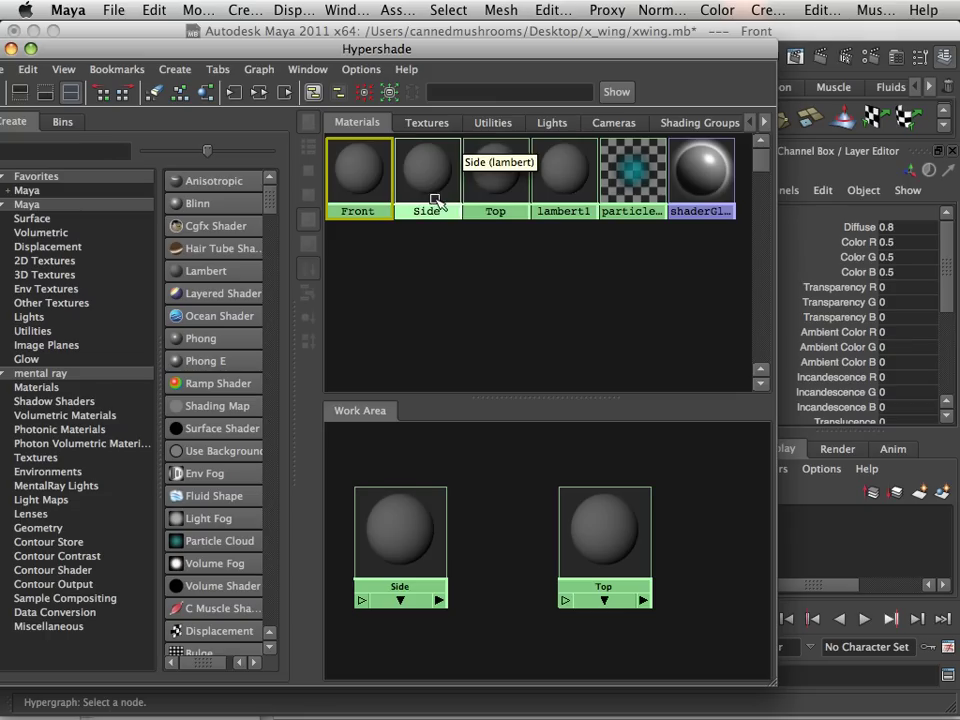
middle_click_drag(432, 160, 392, 156)
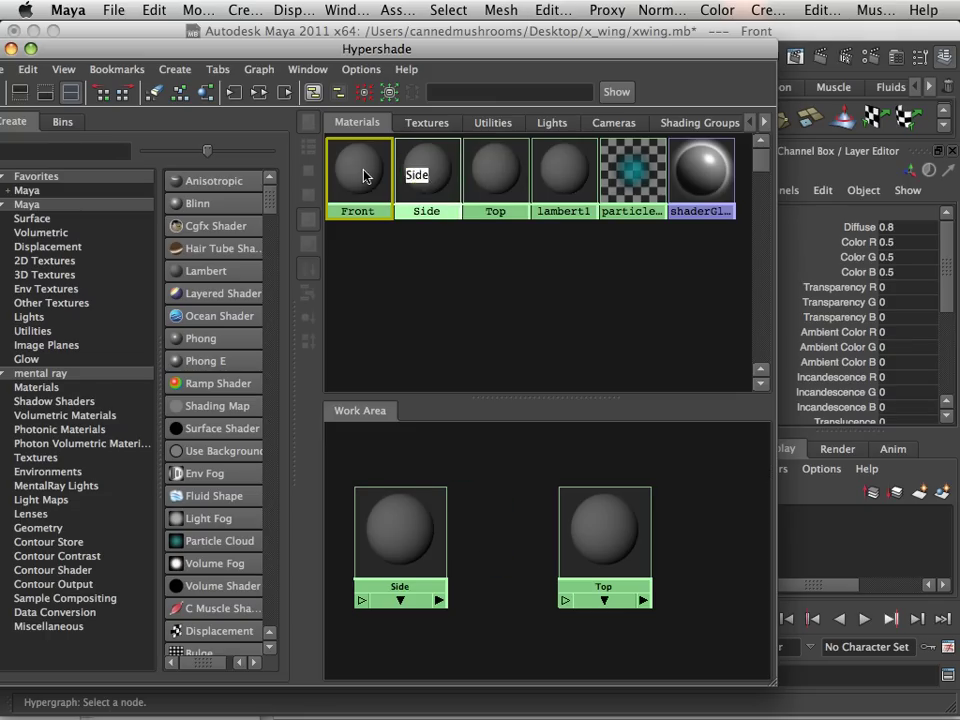
middle_click_drag(366, 208, 490, 548)
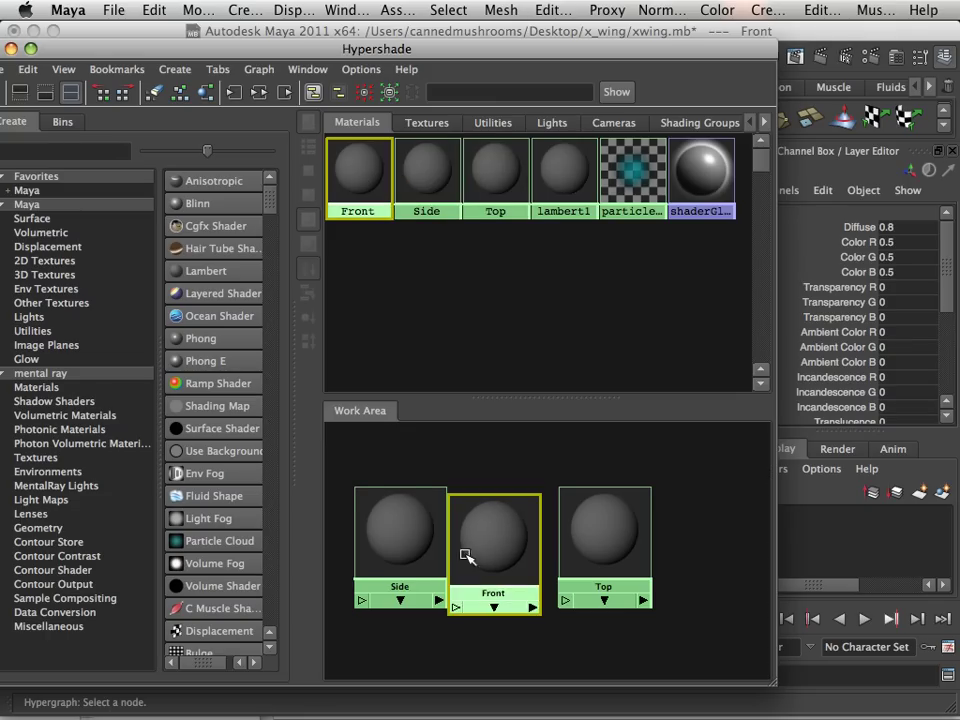
Connect top_1 to the Top material by default and place it to Top's right.
left_click(428, 124)
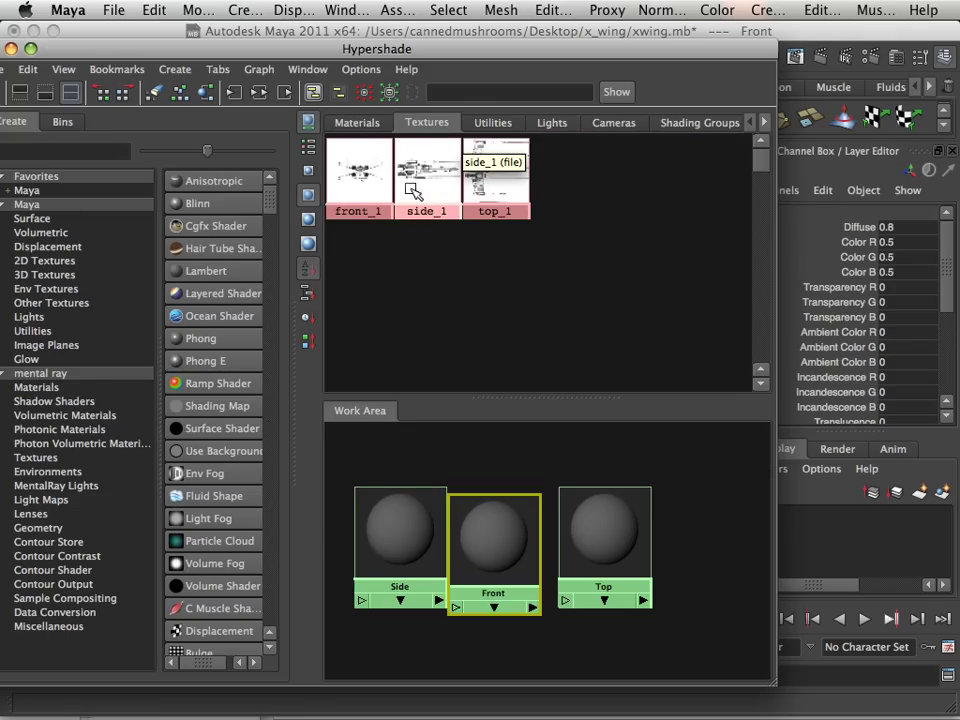
middle_click_drag(497, 184, 604, 545)
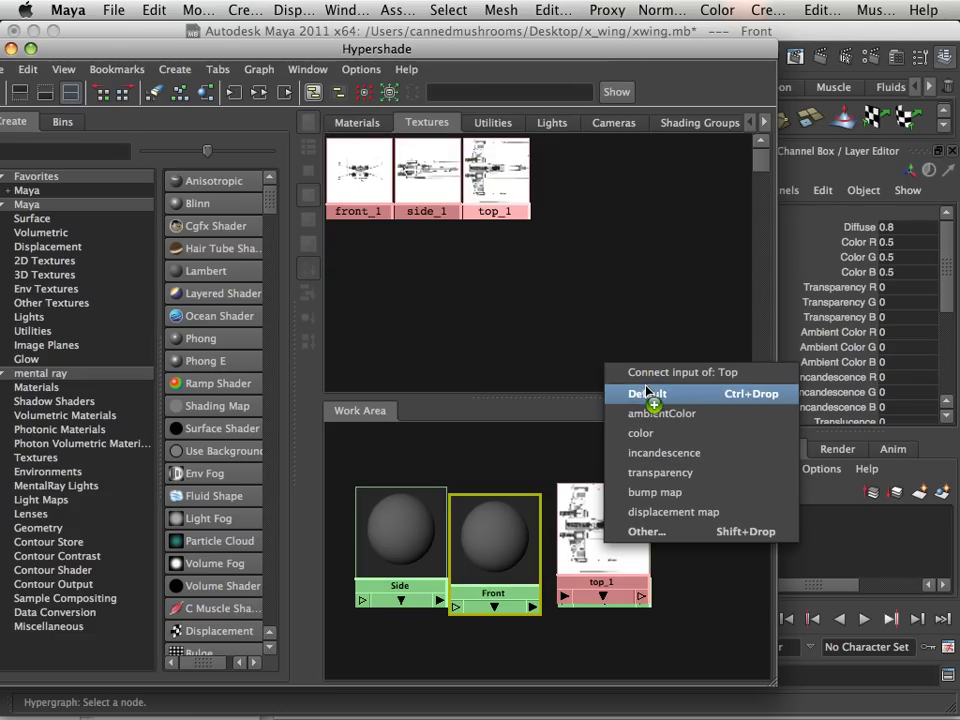
left_click(638, 392)
left_click(588, 540)
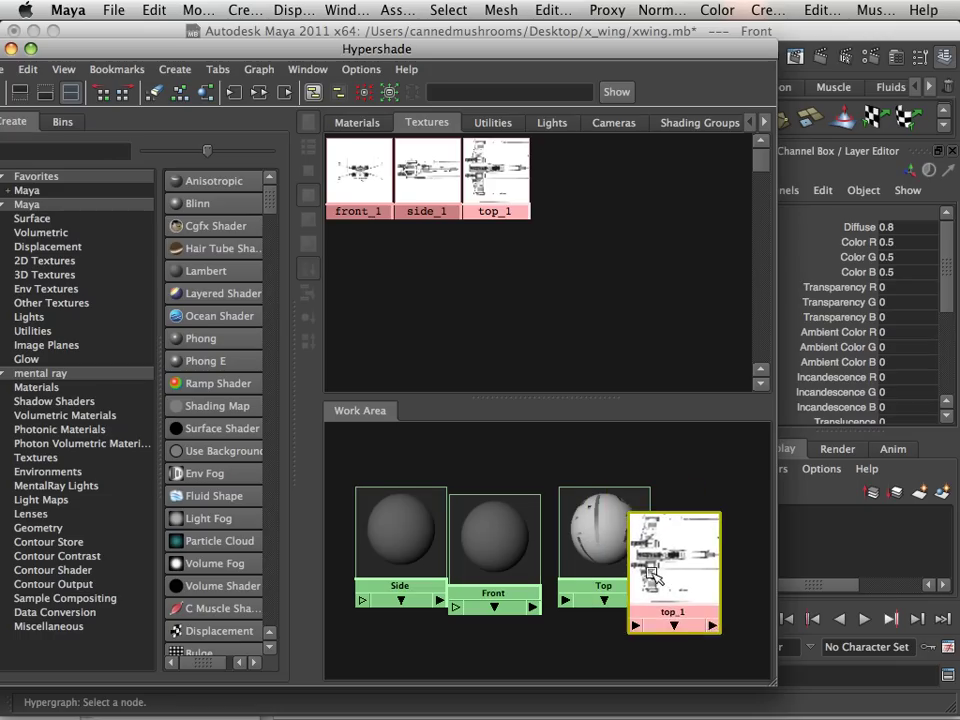
left_click_drag(677, 577, 723, 536)
left_click(643, 521)
left_click_drag(643, 521, 657, 499)
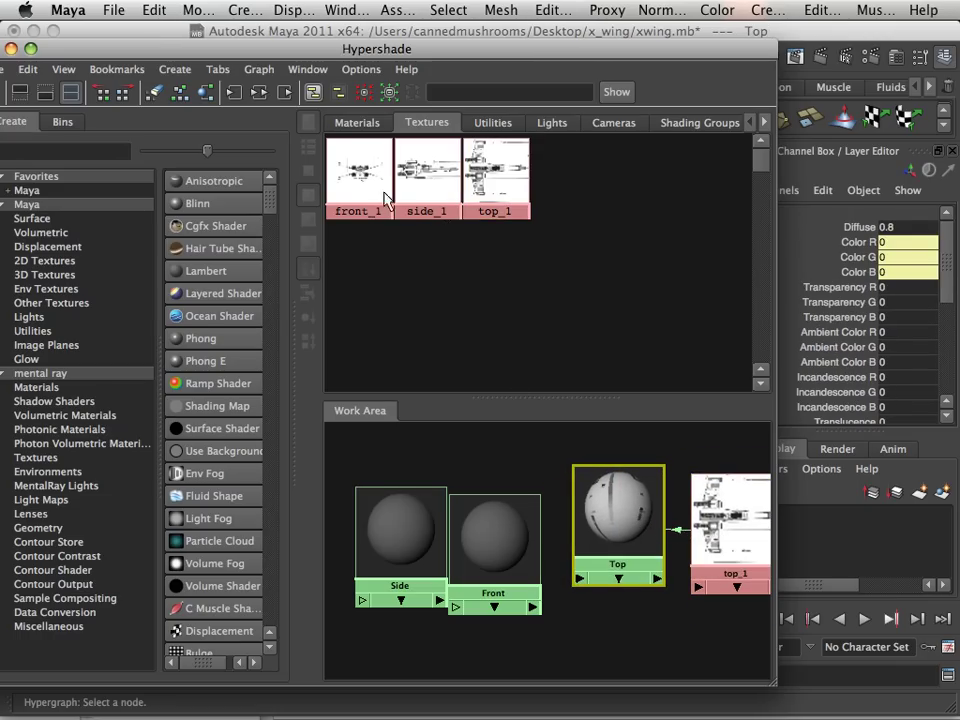
Connect front_1 to Front and side_1 to Side, placing each texture node nearby.
middle_click_drag(368, 185, 506, 561)
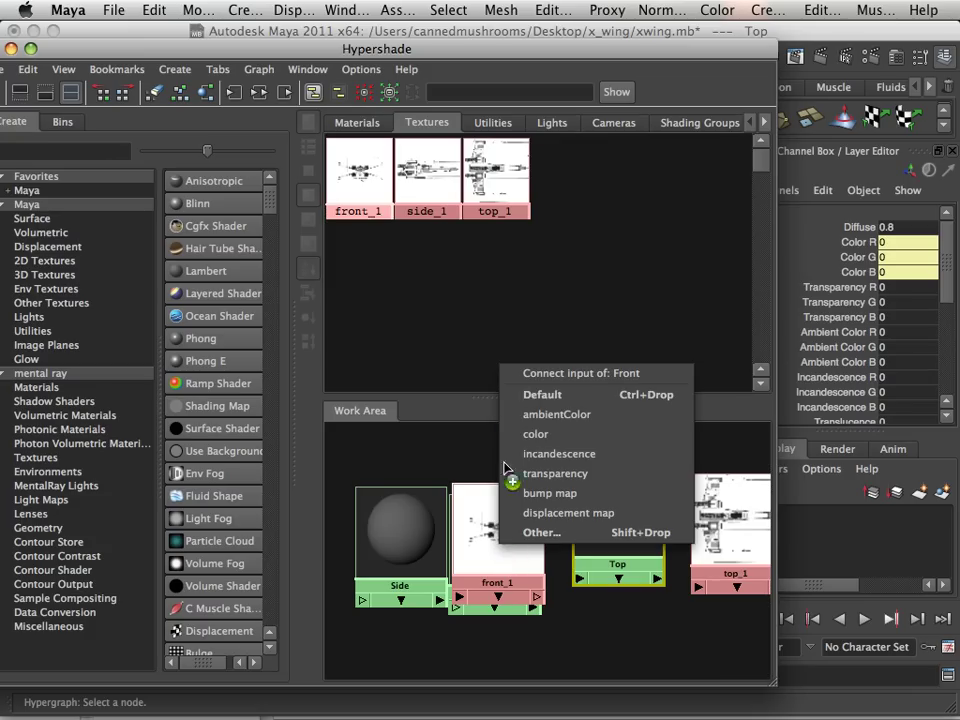
left_click(530, 396)
left_click_drag(483, 508, 626, 659)
middle_click_drag(432, 176, 393, 535)
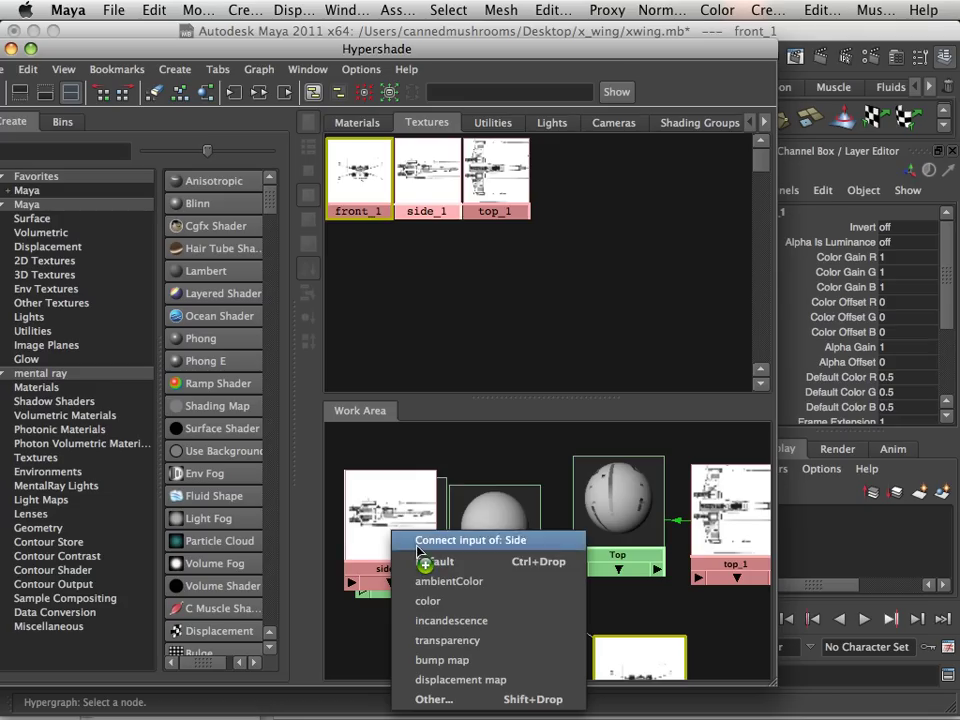
left_click(424, 562)
left_click(395, 520)
left_click_drag(395, 520, 316, 511)
middle_click_drag(316, 511, 380, 511, "alt")
left_click(434, 510)
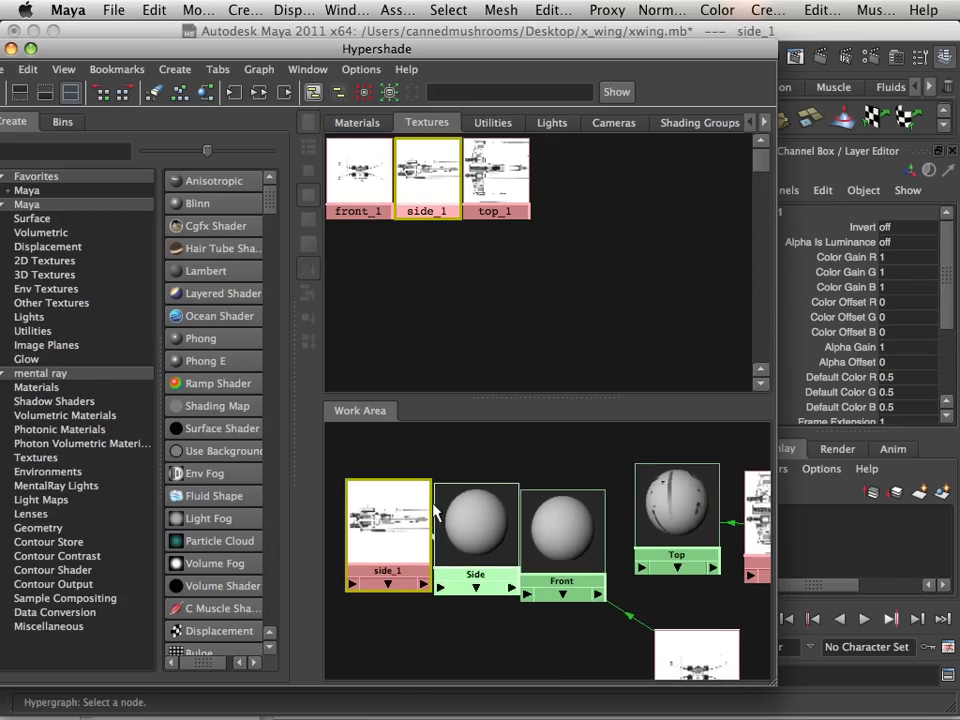
Tidy the layout by repositioning the Front, front_1, top_1 and side_1 nodes.
left_click(553, 535)
left_click_drag(557, 529, 573, 521)
left_click_drag(698, 648, 611, 640)
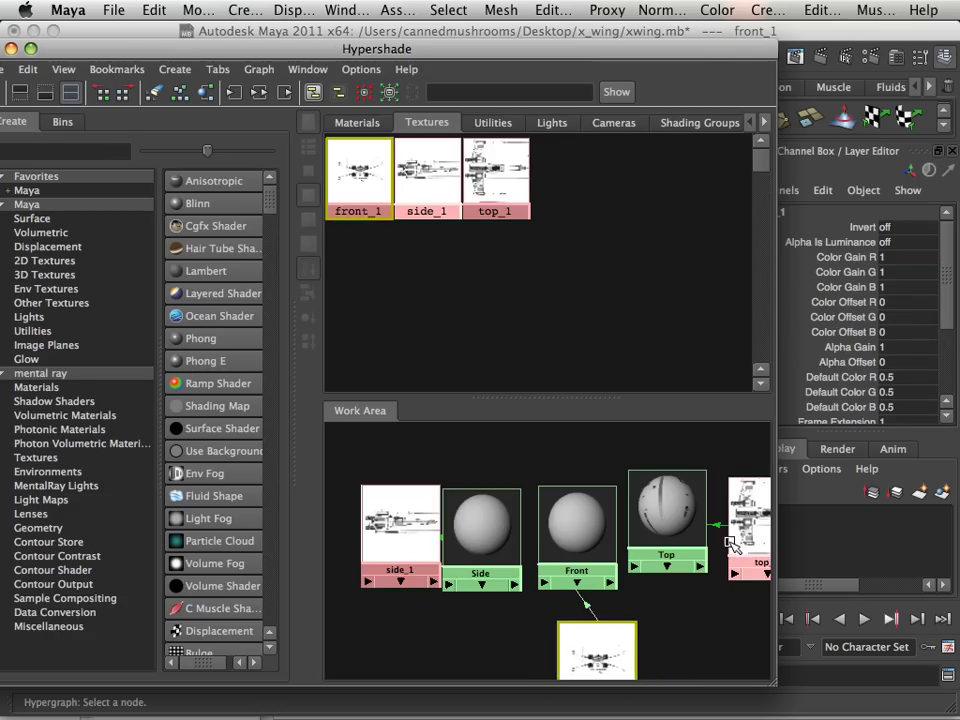
left_click_drag(737, 541, 732, 618)
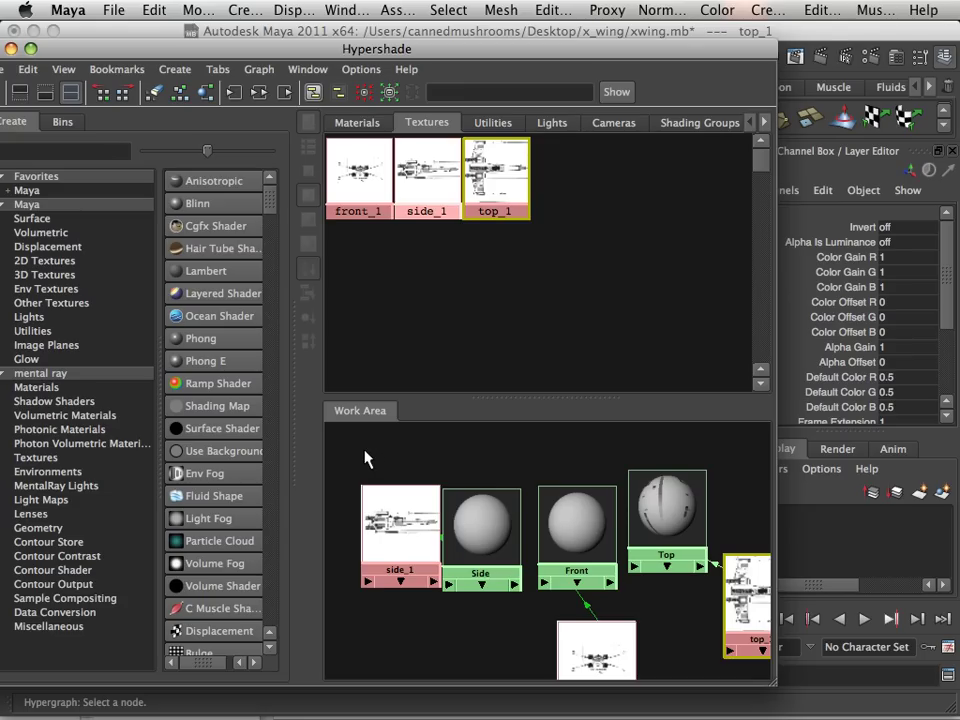
left_click_drag(407, 517, 390, 541)
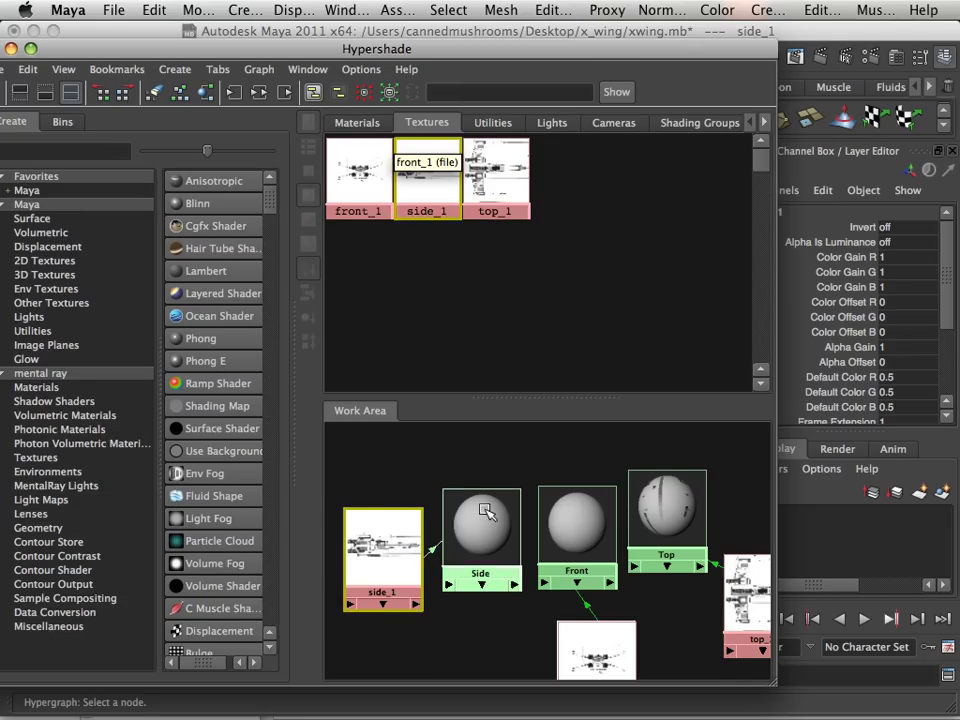
Show the Materials list, shift the Hypershade slightly right, and select the Side material.
left_click(340, 122)
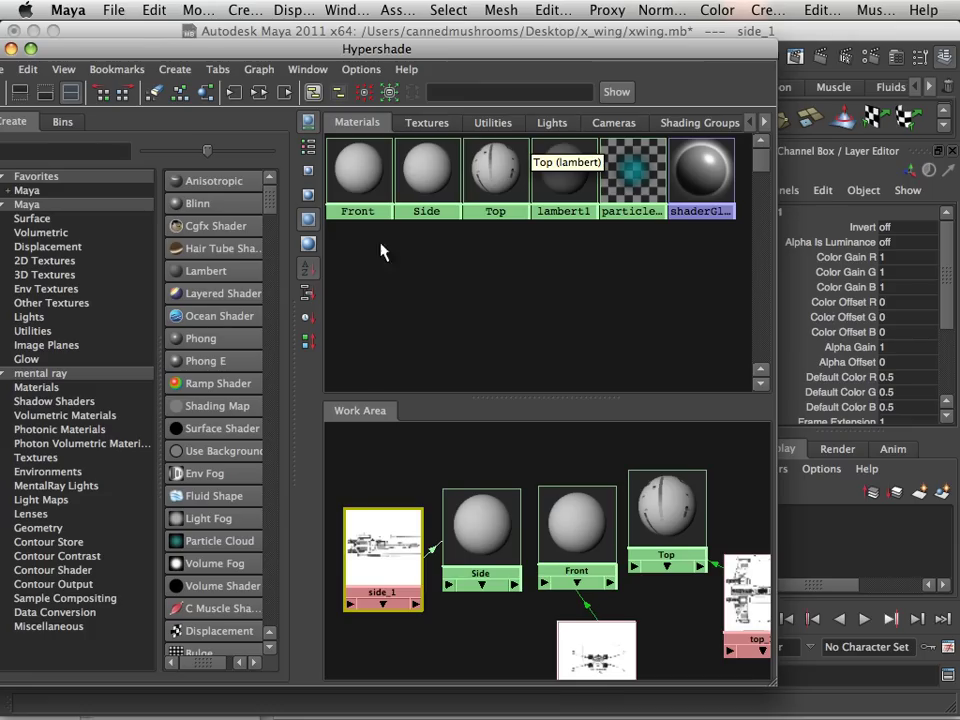
left_click_drag(405, 48, 453, 50)
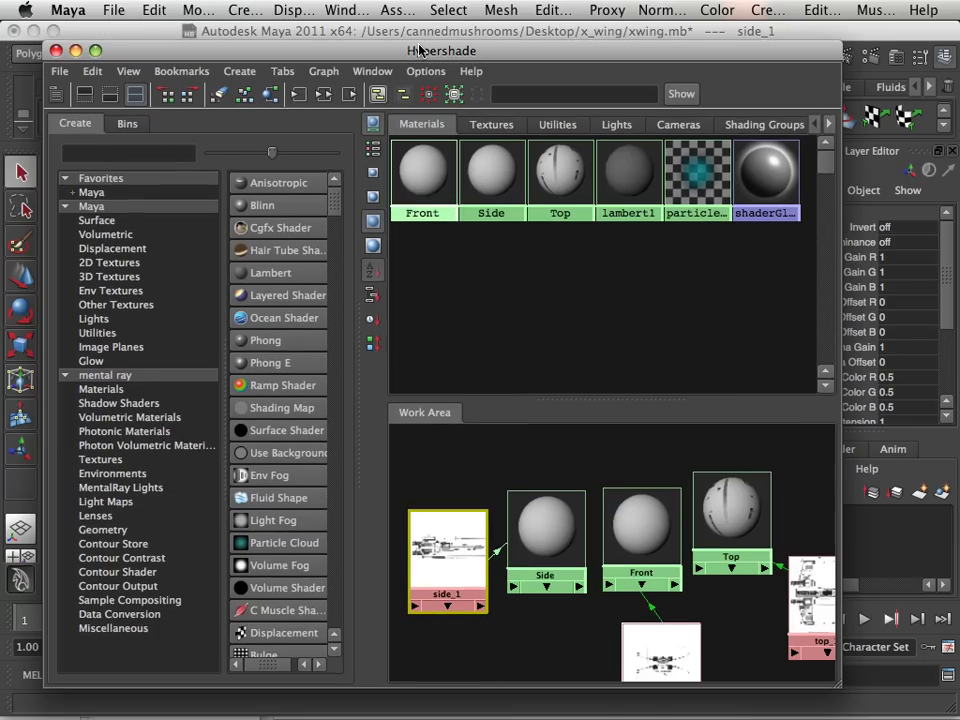
left_click(440, 262)
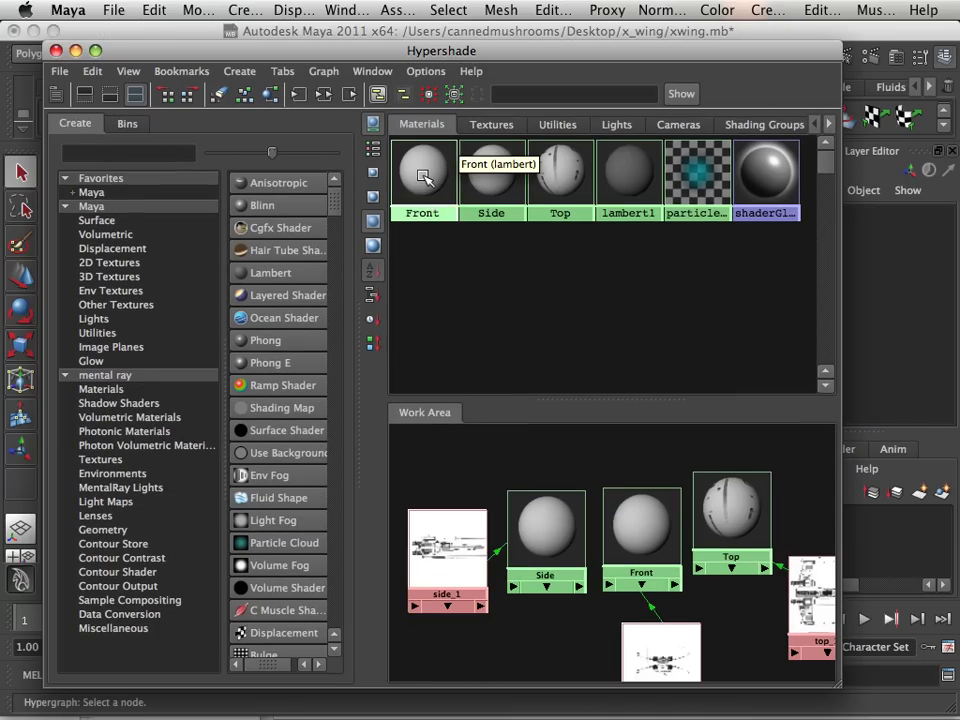
left_click(488, 212)
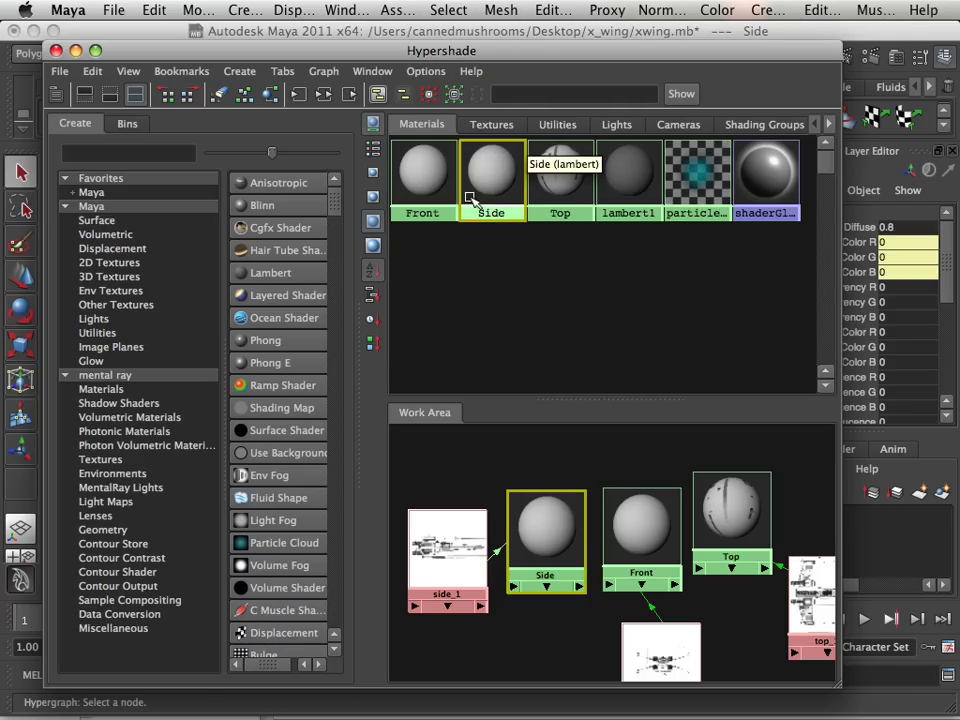
middle_click_drag(470, 198, 580, 453)
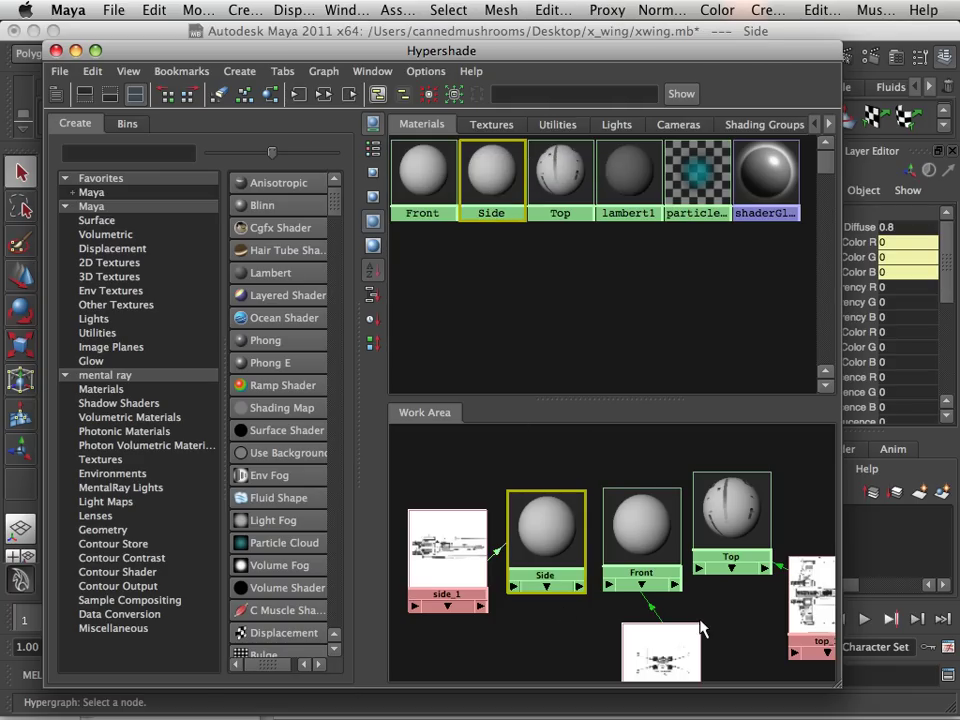
middle_click_drag(495, 182, 320, 97)
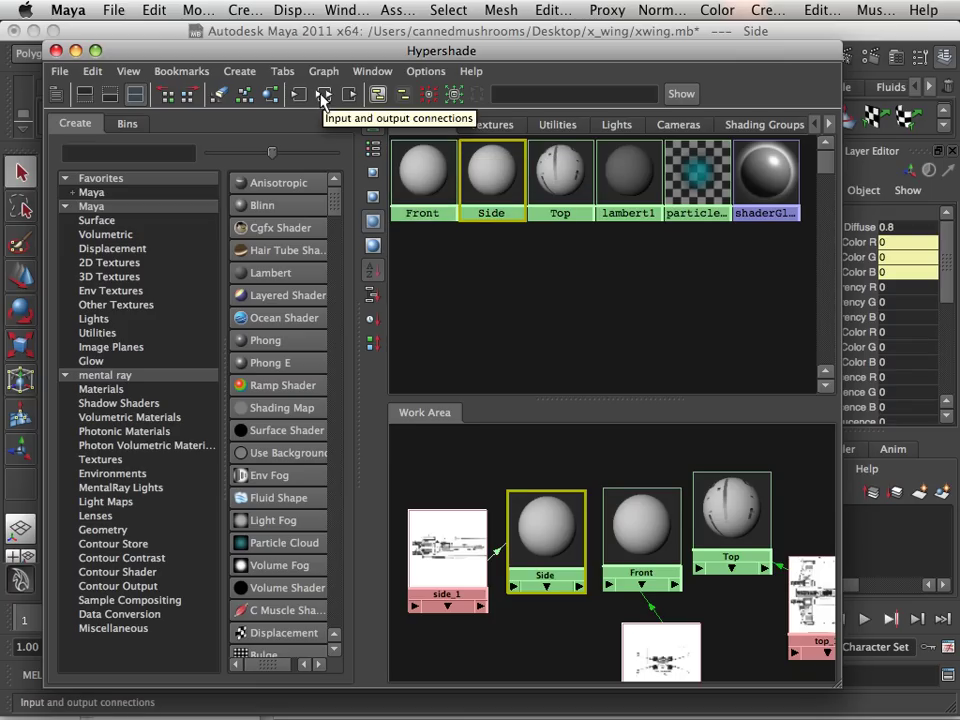
Graph the Side material's network, check its side_1, place2dTexture2 and lambert3SG nodes, then select Front, Side and Top.
left_click(321, 95)
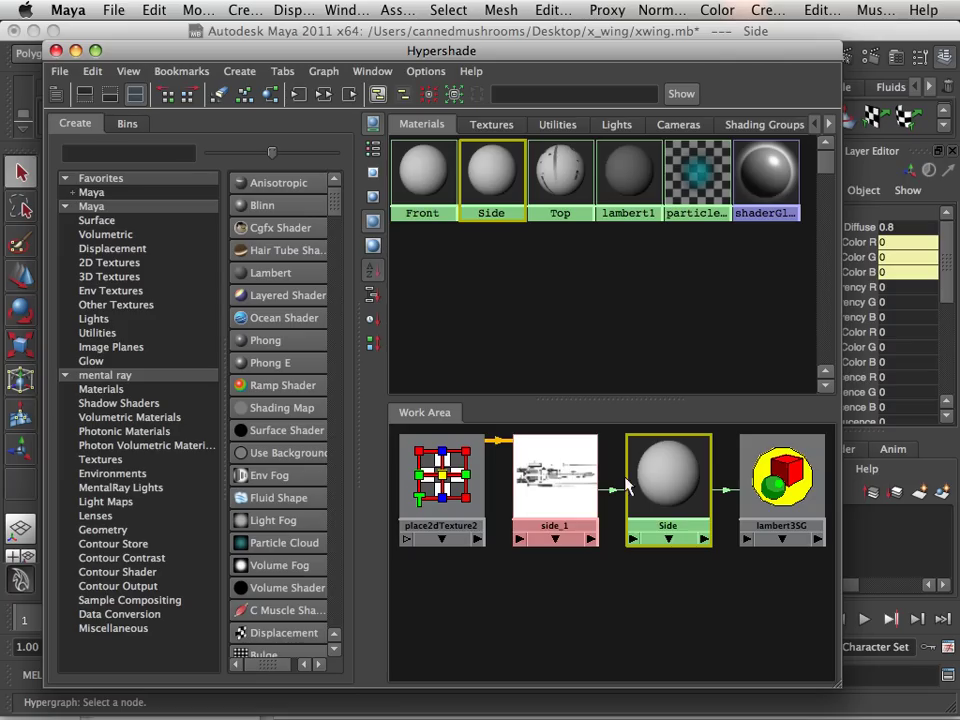
left_click_drag(647, 489, 645, 501)
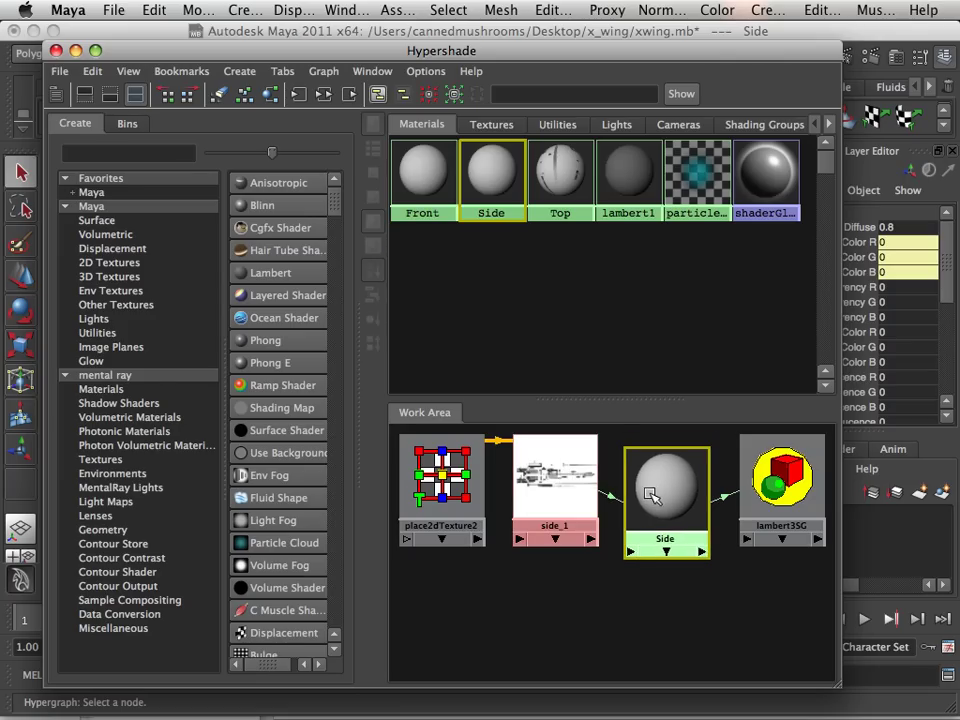
left_click(561, 480)
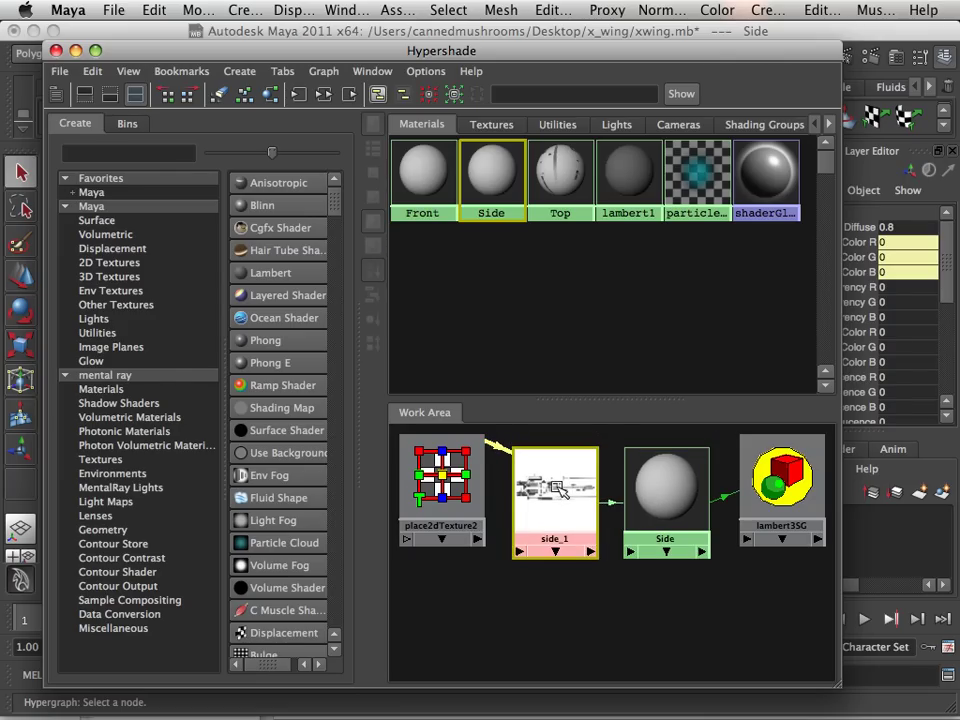
left_click(441, 480)
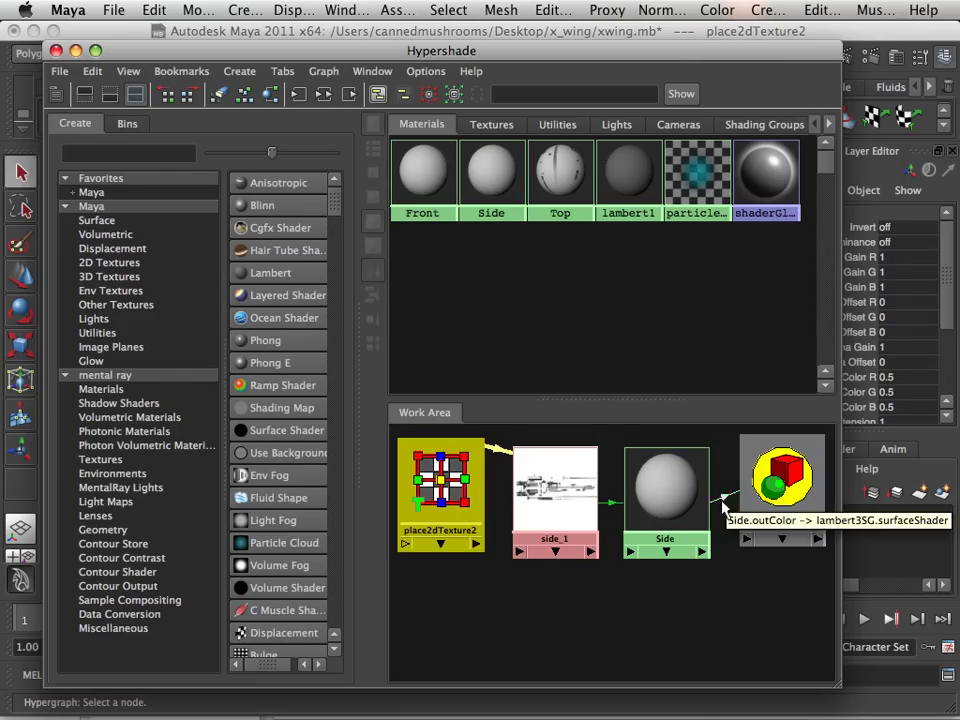
left_click(779, 490)
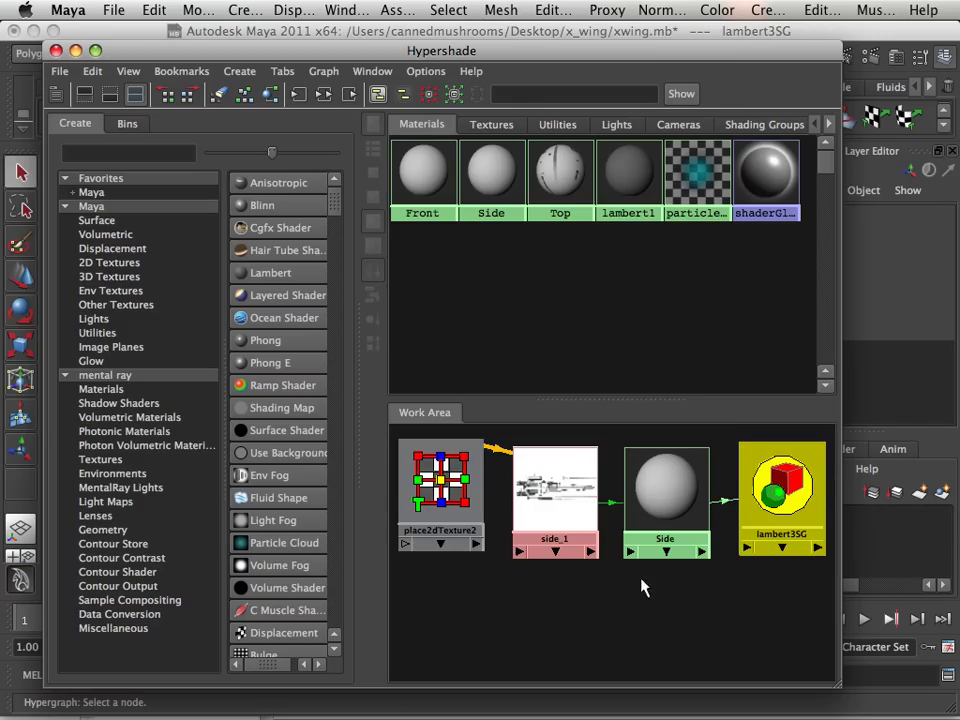
left_click_drag(591, 300, 397, 204)
Graph all three material networks, select the twelve nodes, and move the Hypershade right to uncover the viewport.
left_click(324, 95)
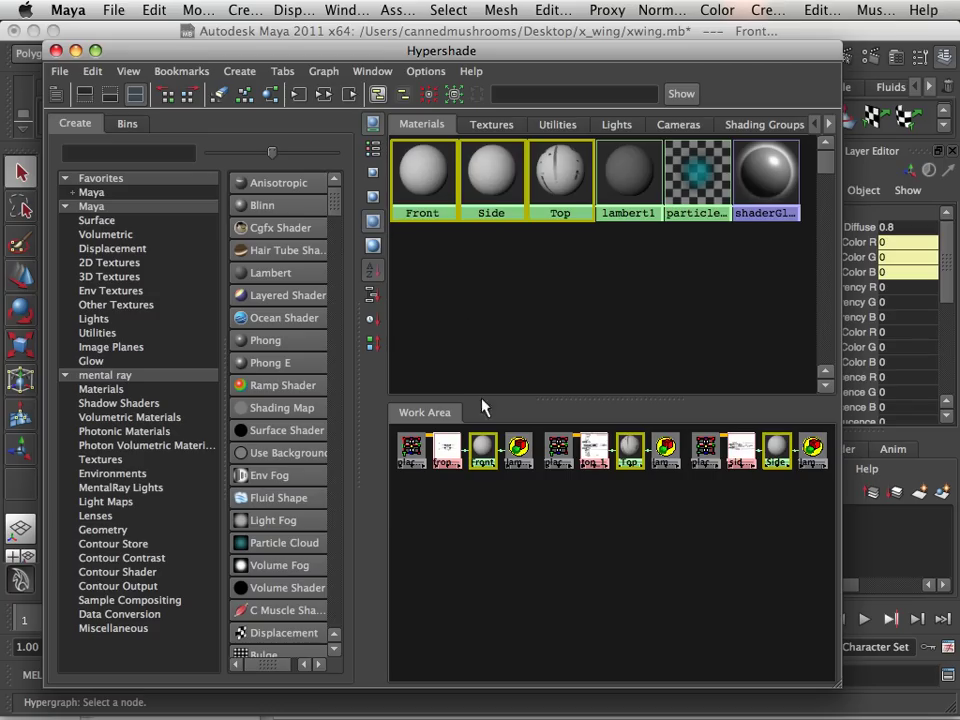
left_click_drag(826, 510, 396, 432)
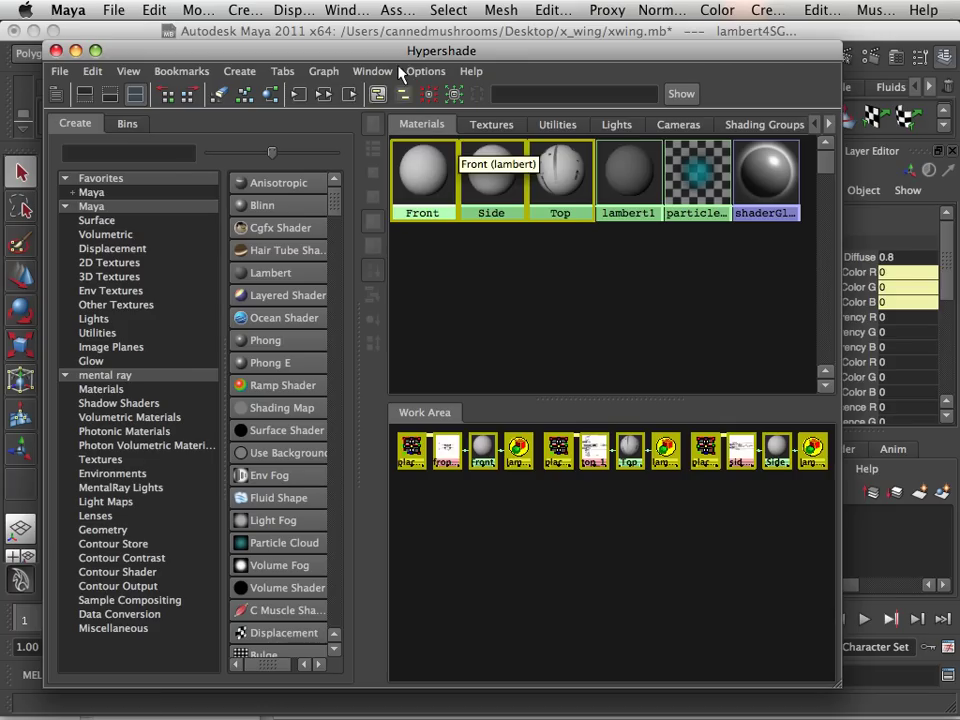
left_click_drag(400, 58, 592, 70)
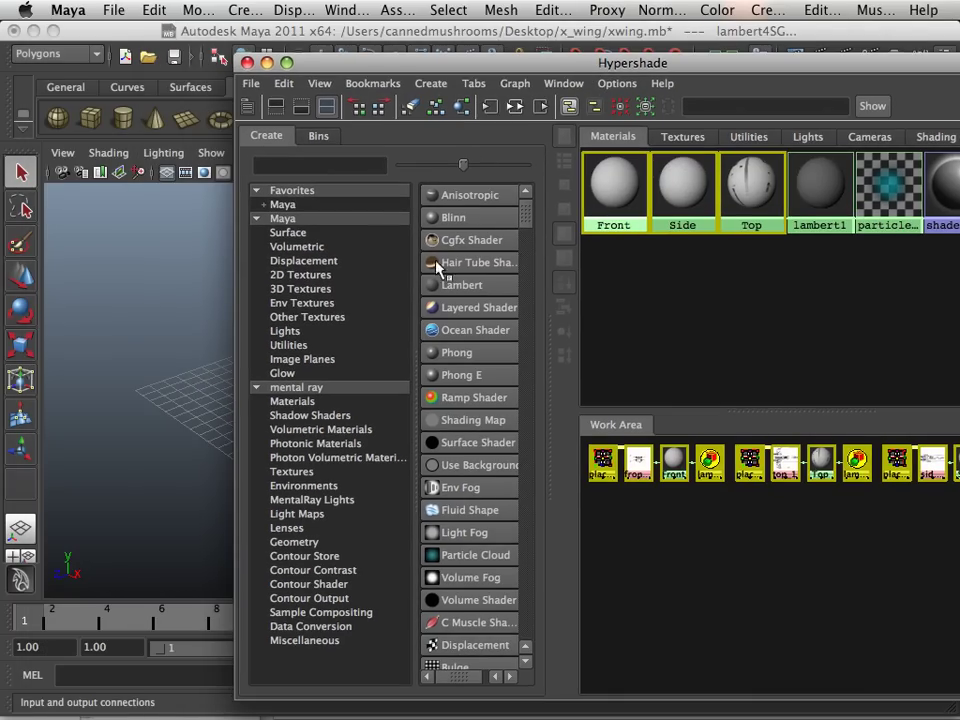